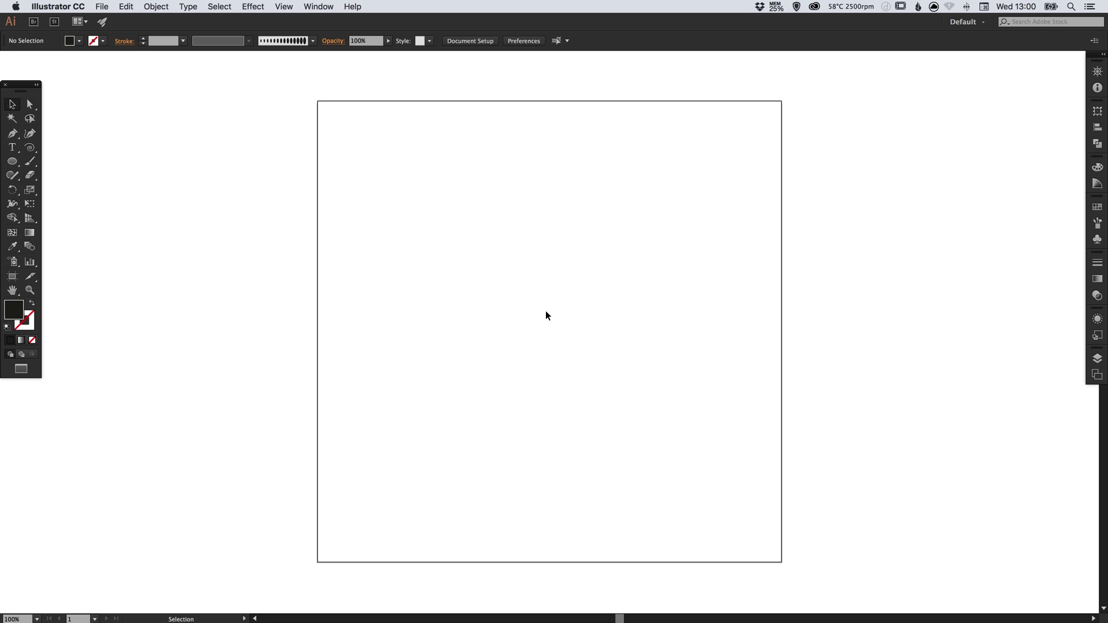
# Draw a three-ring spiral on the artboard with the Spiral Tool
pyautogui.click(545, 311)
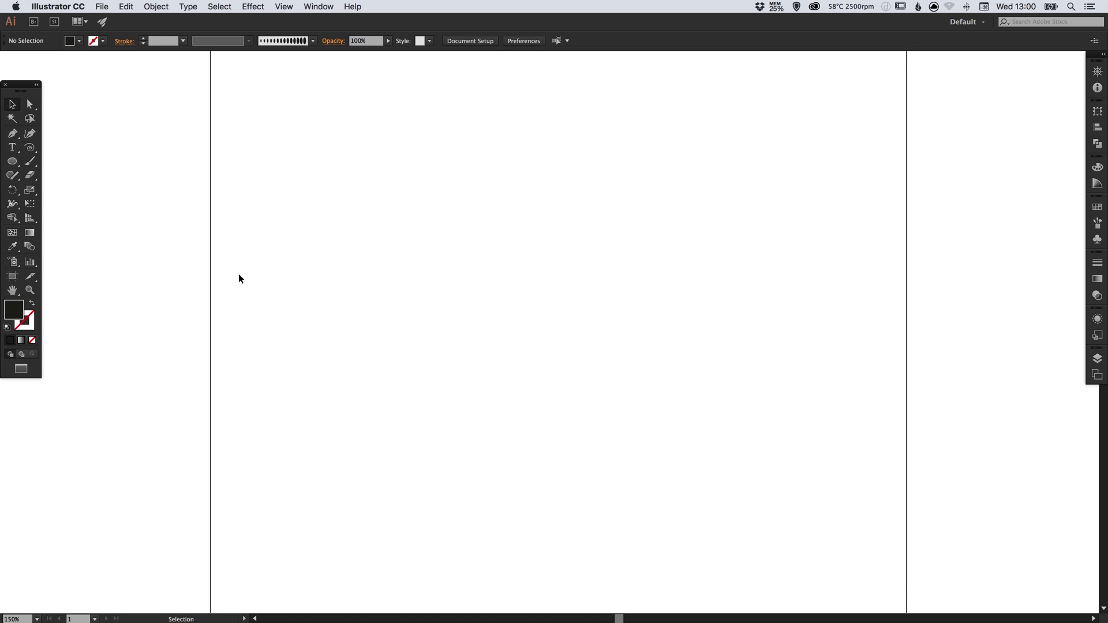
pyautogui.hscroll(3, 239, 278)
pyautogui.click(32, 151)
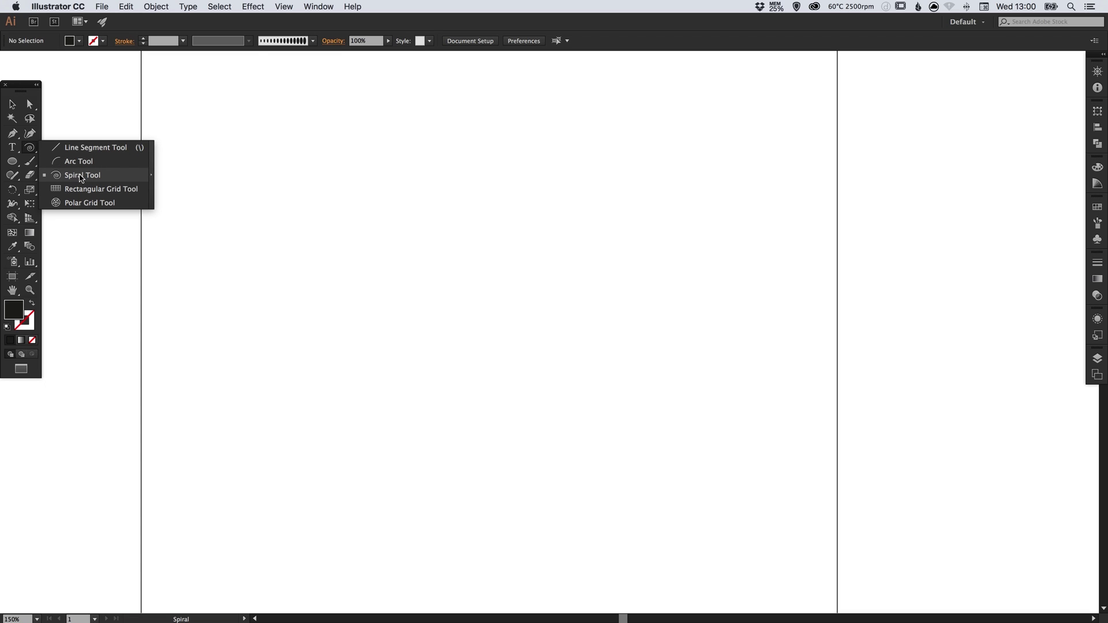
pyautogui.click(109, 176)
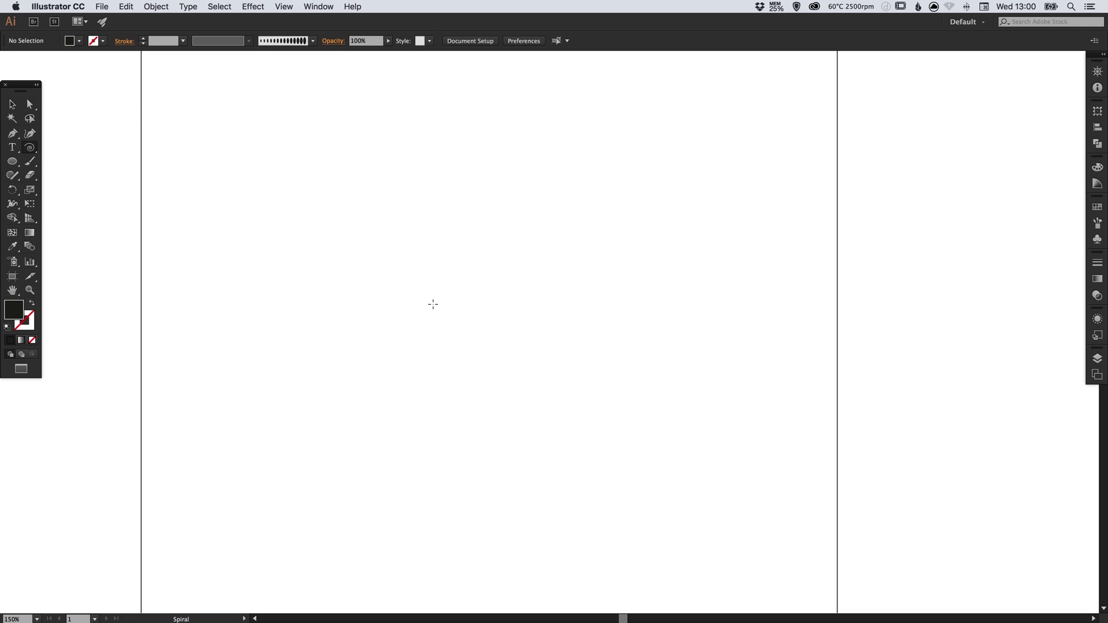
pyautogui.moveTo(399, 282); pyautogui.dragTo(463, 349)
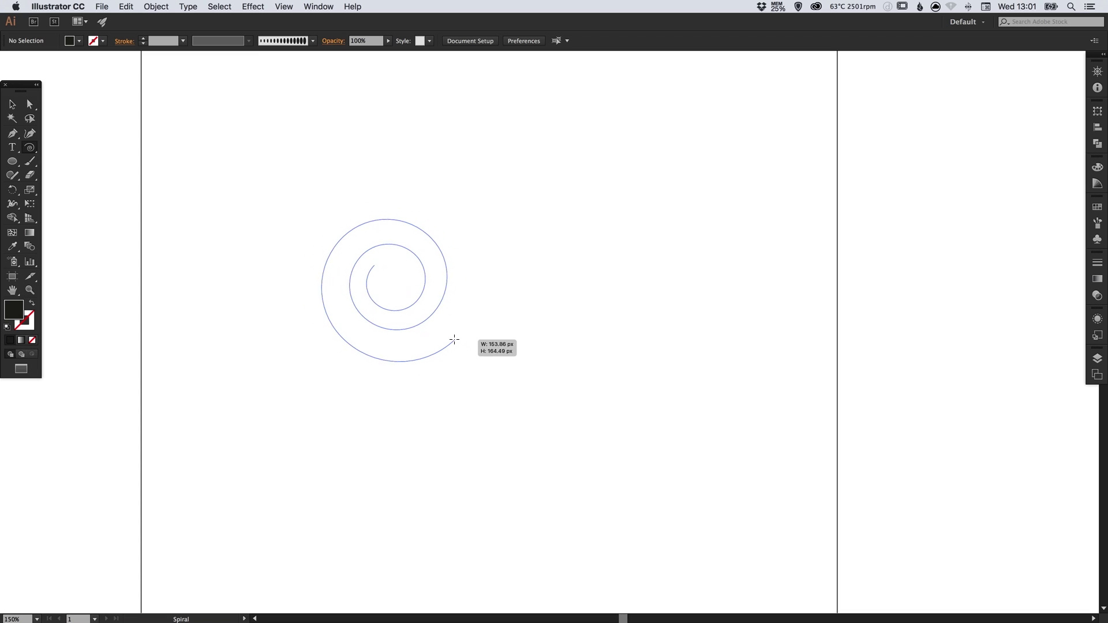
pyautogui.moveTo(453, 338); pyautogui.dragTo(430, 382)
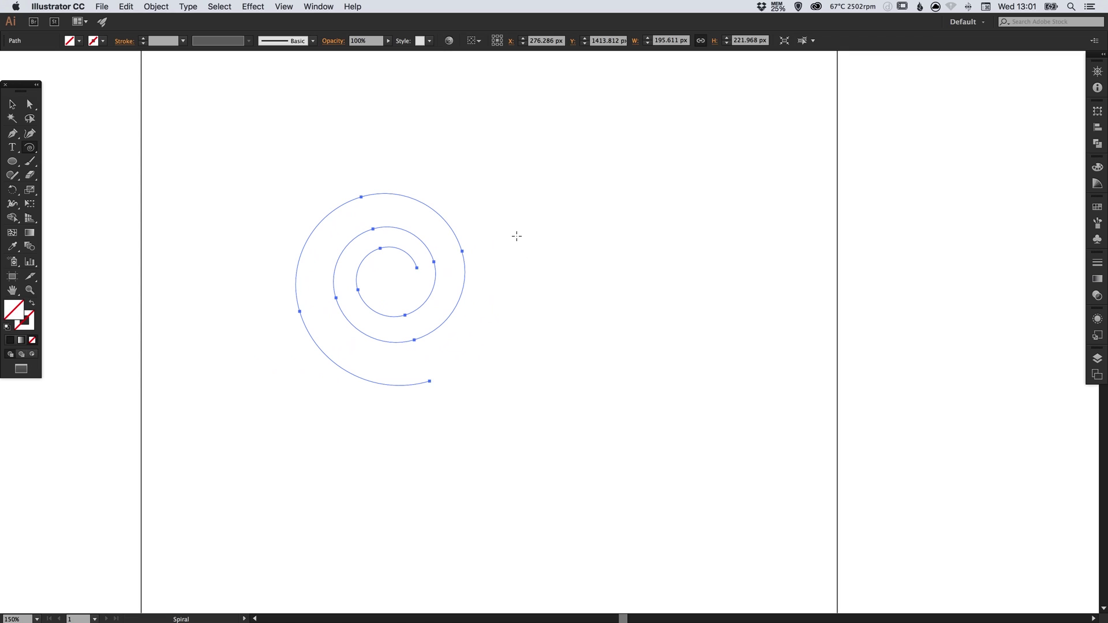
# Move the spiral toward the artboard centre and give it a black 1 pt stroke
pyautogui.press('v')
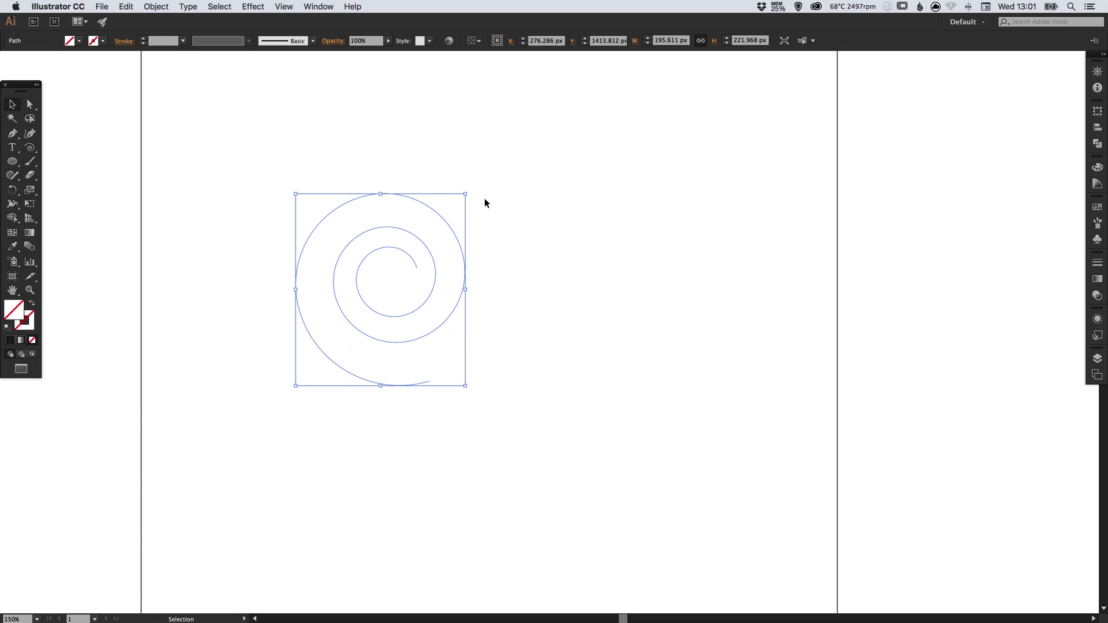
pyautogui.click(483, 203)
pyautogui.moveTo(426, 212); pyautogui.dragTo(532, 235)
pyautogui.click(1097, 167)
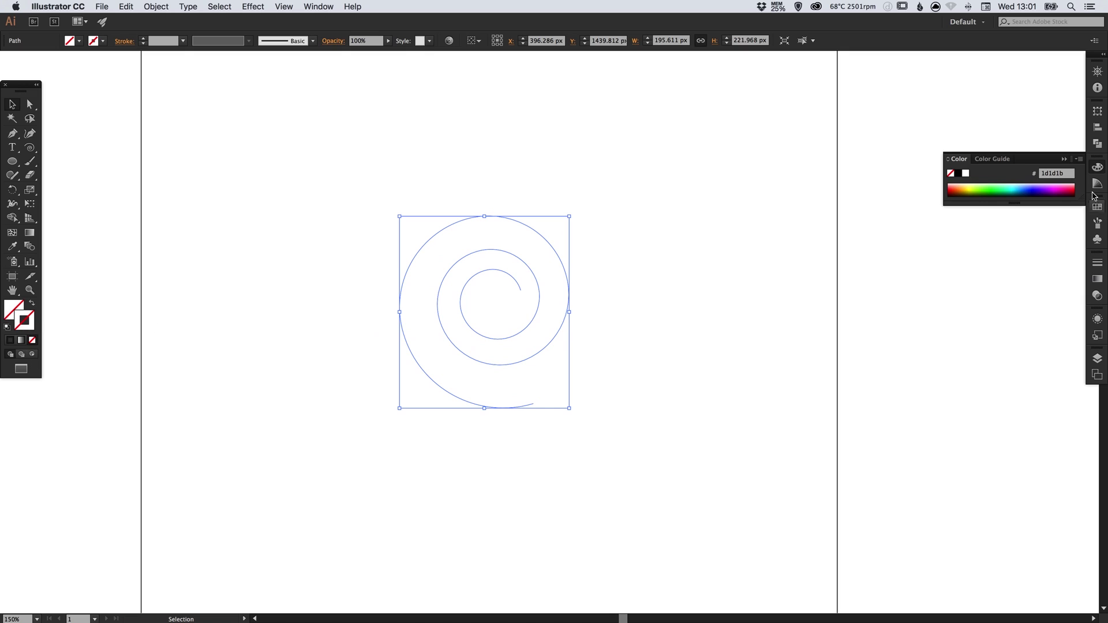
pyautogui.click(958, 174)
pyautogui.click(1097, 206)
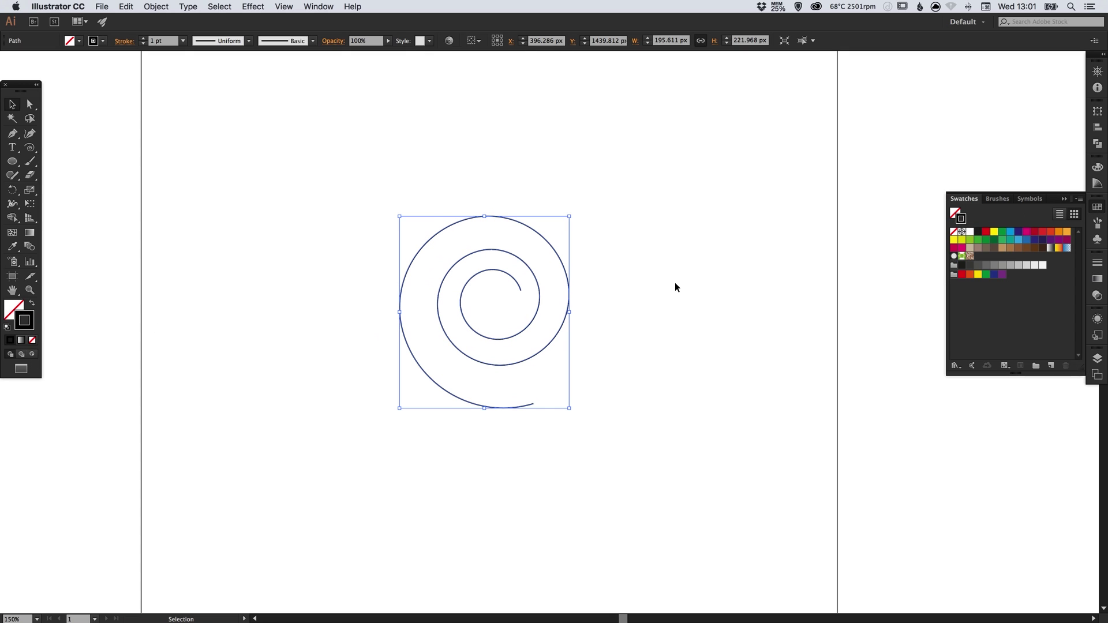
pyautogui.click(675, 287)
pyautogui.click(1097, 207)
# Zoom in closely on the spiral's centre
pyautogui.press('z')
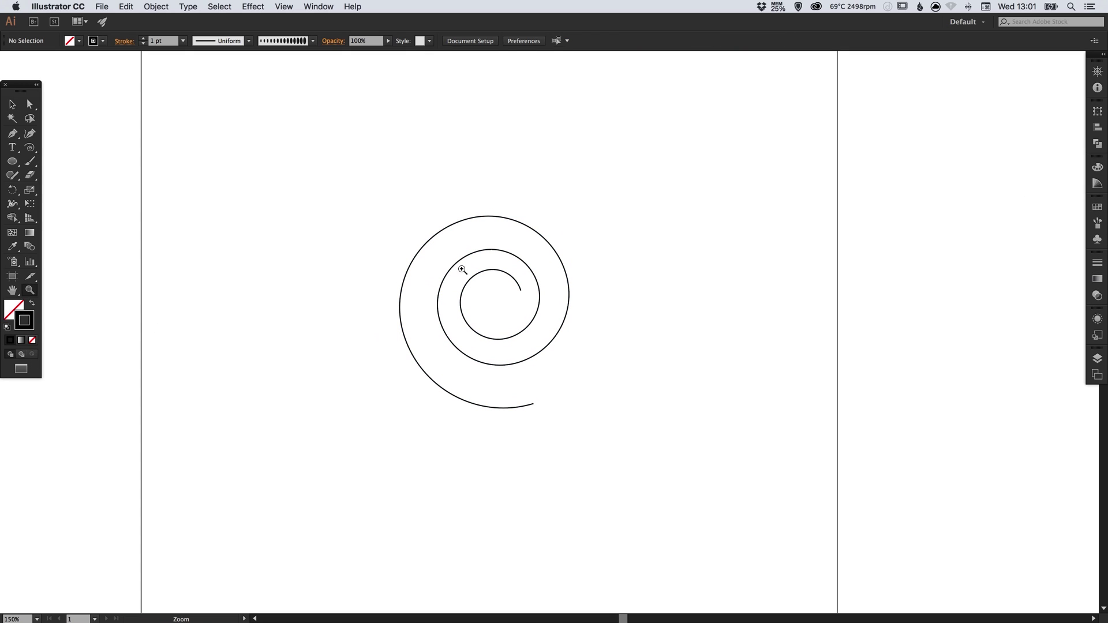
pyautogui.moveTo(348, 183); pyautogui.dragTo(620, 455)
pyautogui.click(556, 322)
pyautogui.click(551, 311)
pyautogui.click(524, 359)
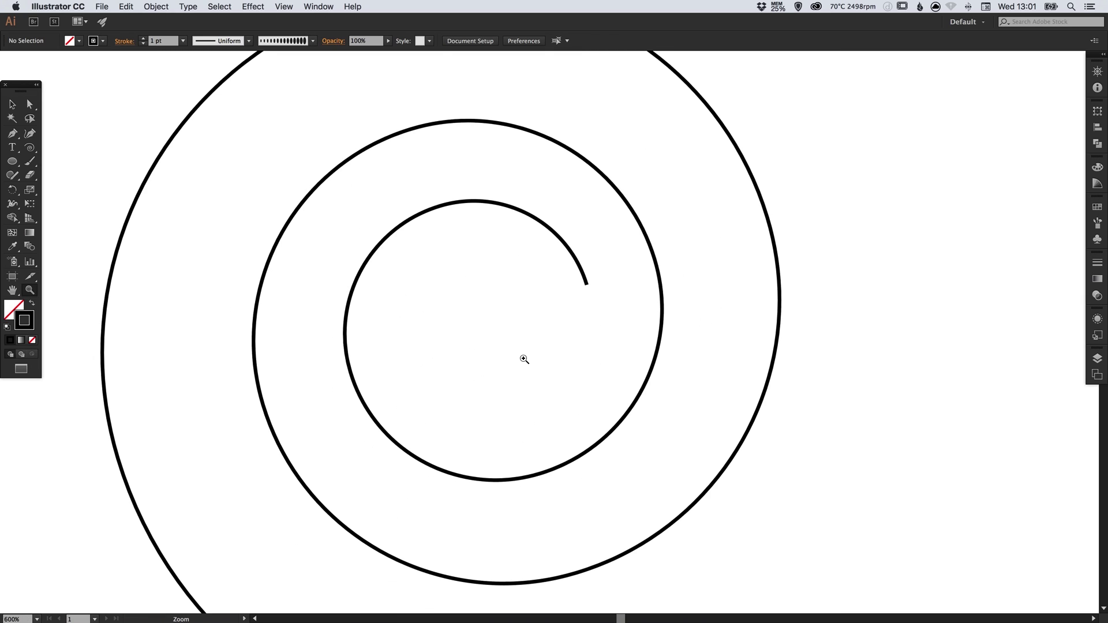
pyautogui.press('v')
pyautogui.moveTo(504, 322); pyautogui.dragTo(467, 316)
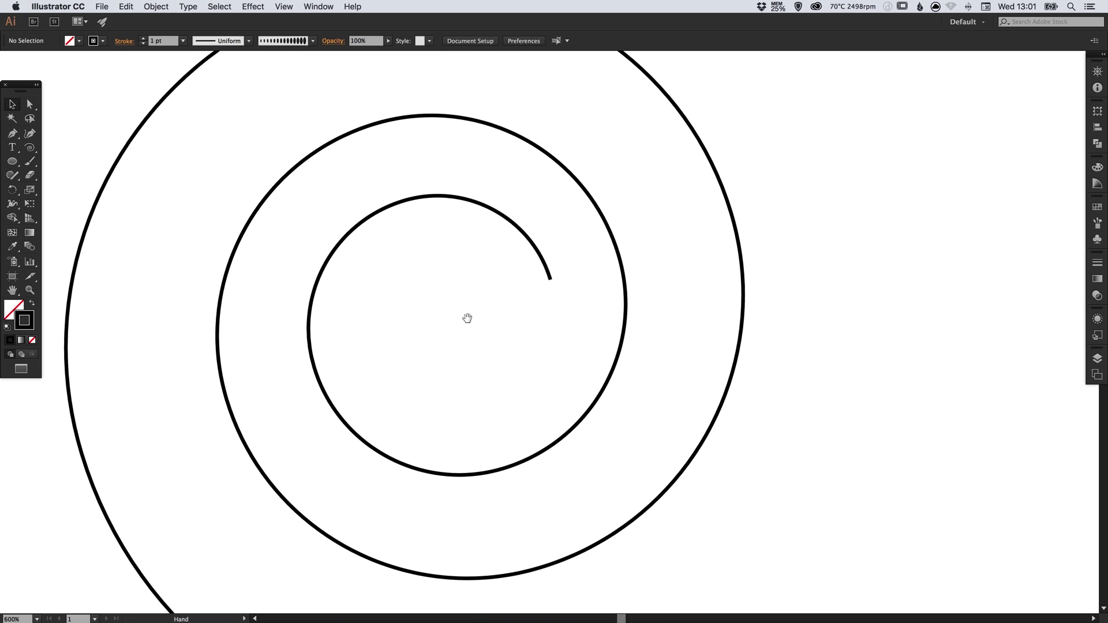
# Draw a small circle inside the spiral and make it solid black with no stroke
pyautogui.click(12, 163)
pyautogui.moveTo(450, 299); pyautogui.dragTo(486, 334)
pyautogui.press('v')
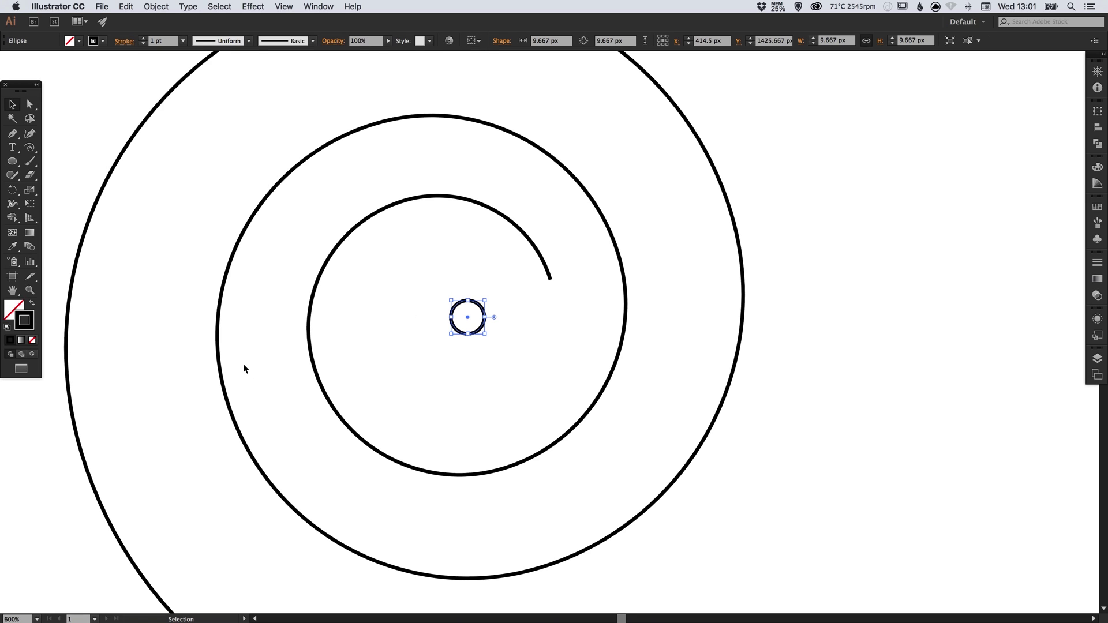
pyautogui.click(31, 306)
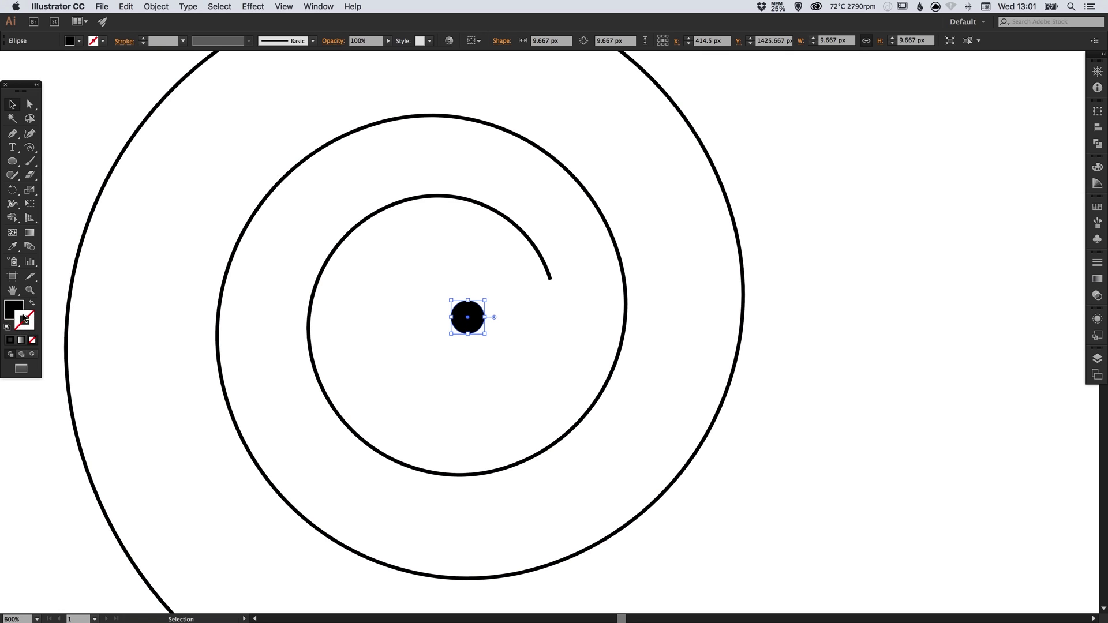
pyautogui.click(521, 307)
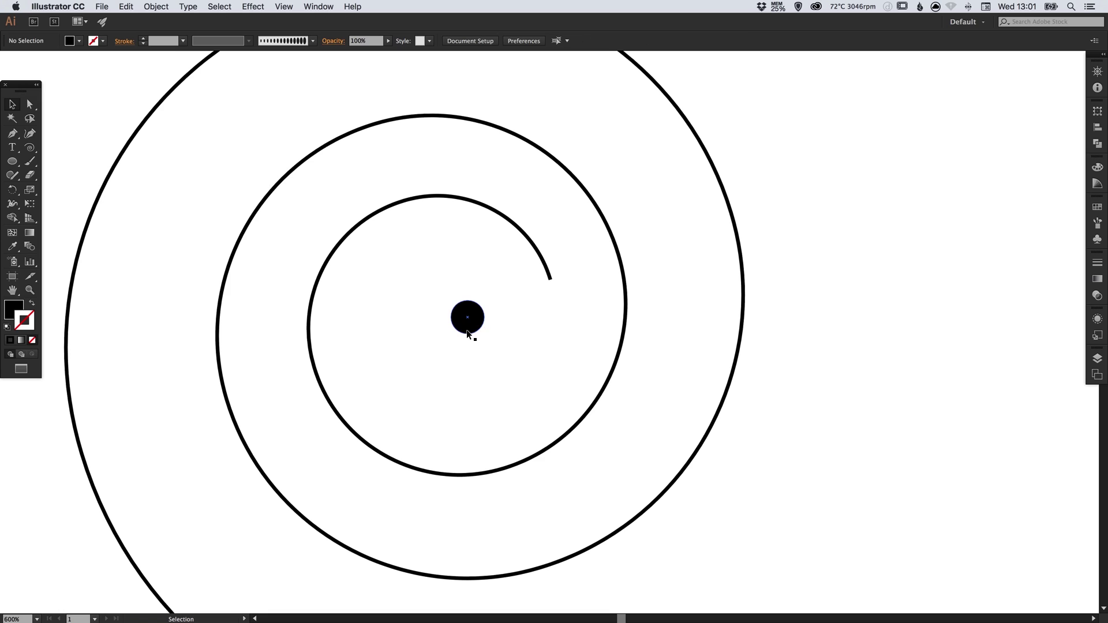
# In Outline view, snap the circle's centre onto the spiral's inner end point
pyautogui.moveTo(383, 210); pyautogui.dragTo(625, 400)
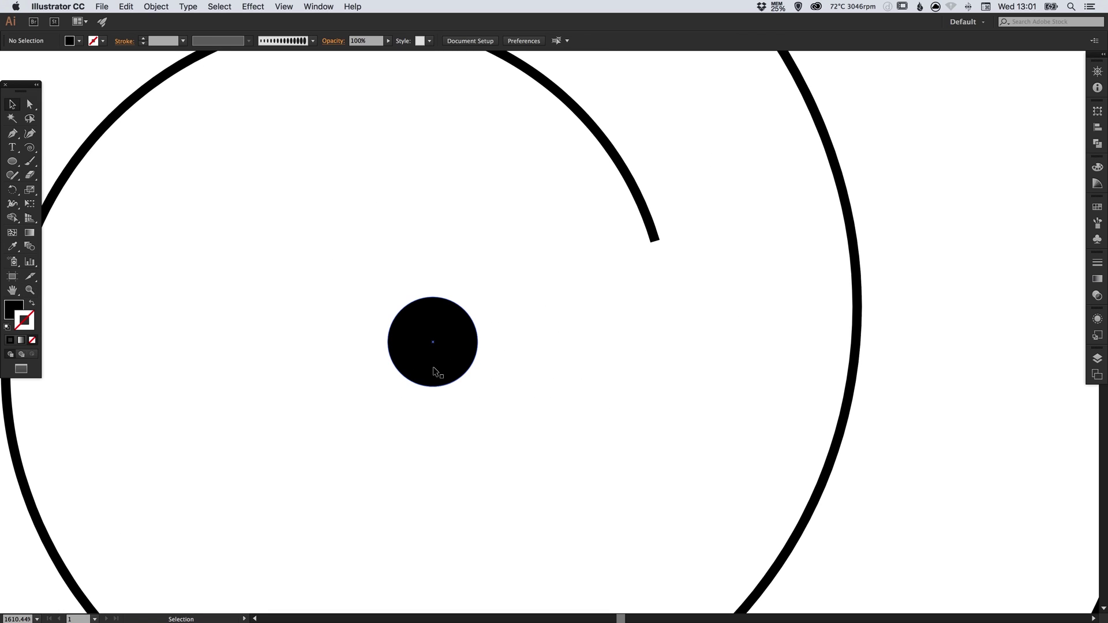
pyautogui.moveTo(434, 370); pyautogui.dragTo(657, 270)
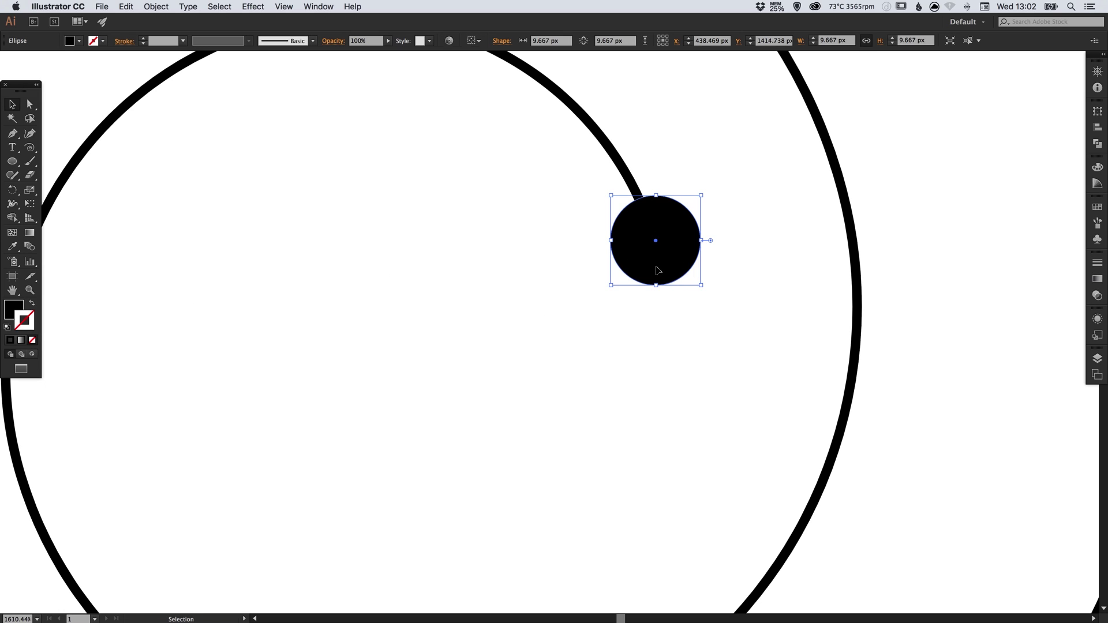
pyautogui.press('a')
pyautogui.press('super+y')
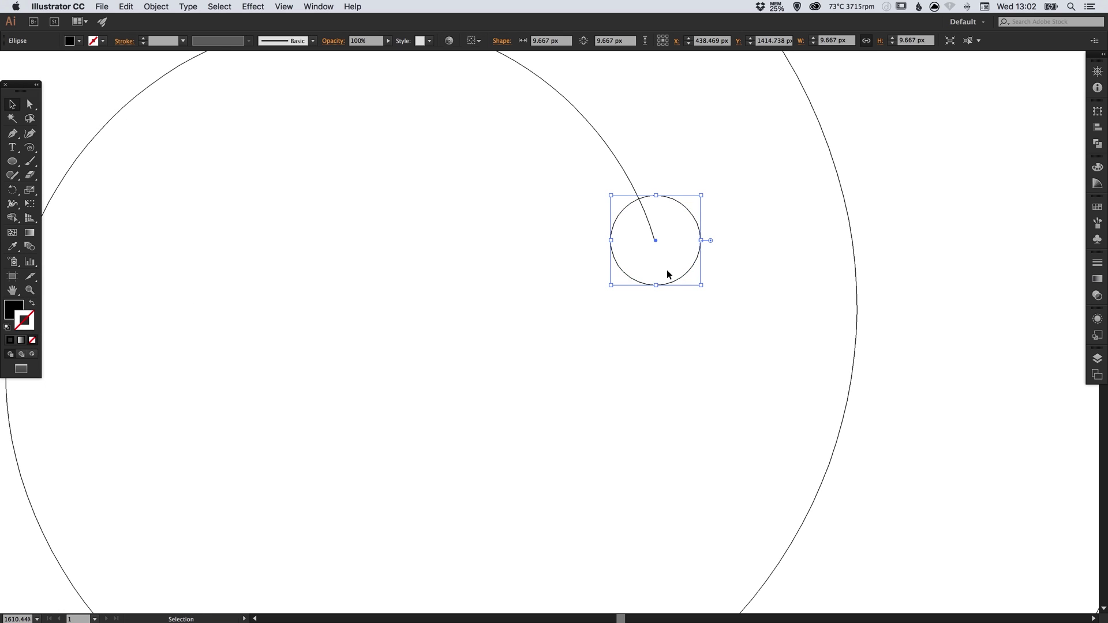
pyautogui.click(726, 241)
pyautogui.moveTo(624, 215); pyautogui.dragTo(695, 279)
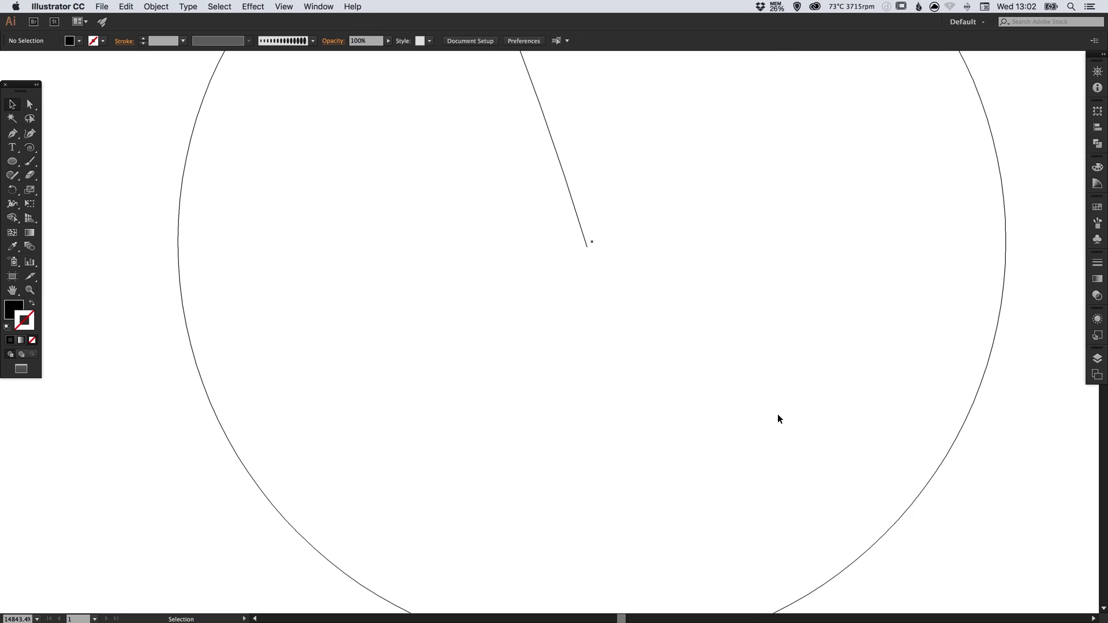
pyautogui.moveTo(779, 415); pyautogui.dragTo(726, 365)
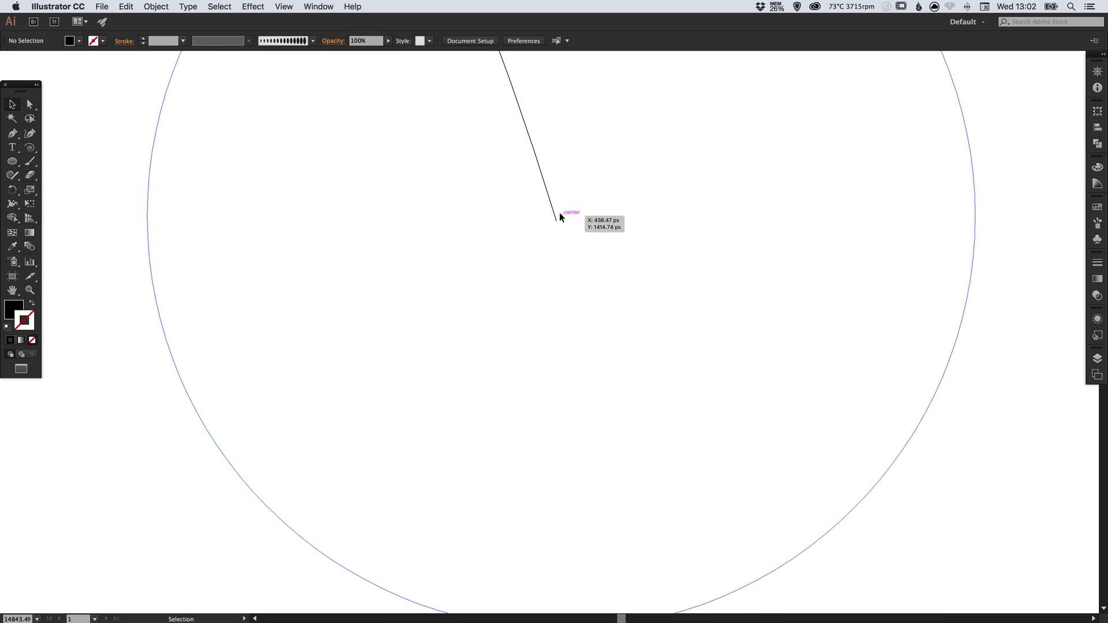
pyautogui.moveTo(875, 490); pyautogui.dragTo(868, 491)
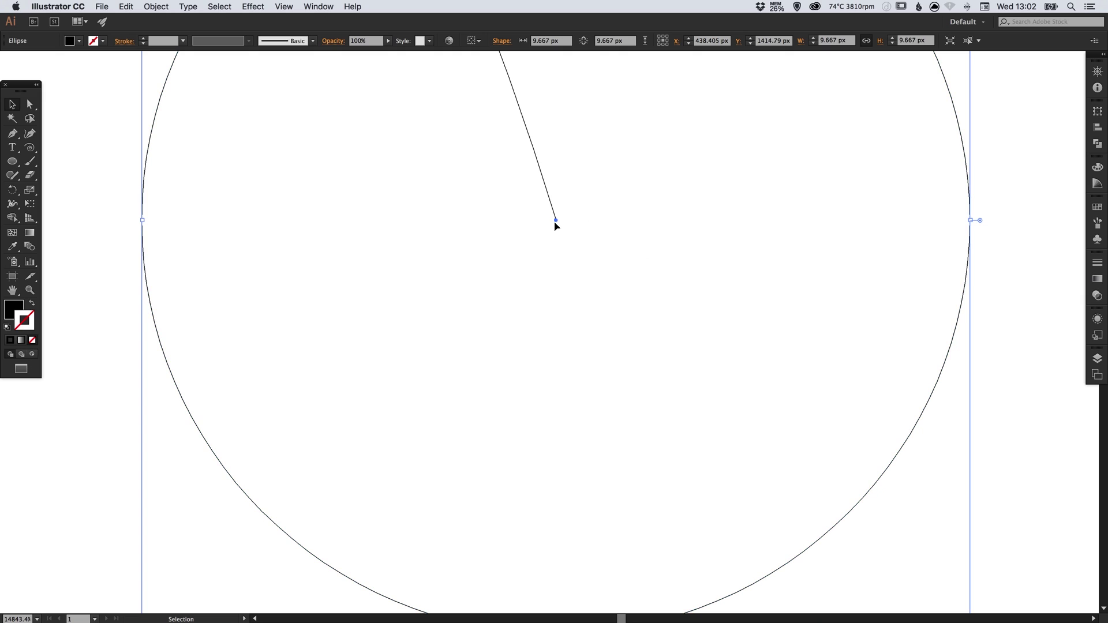
# Zoom back out to the whole spiral and return to Preview mode
pyautogui.click(80, 283)
pyautogui.press('a')
pyautogui.press('super+minus')
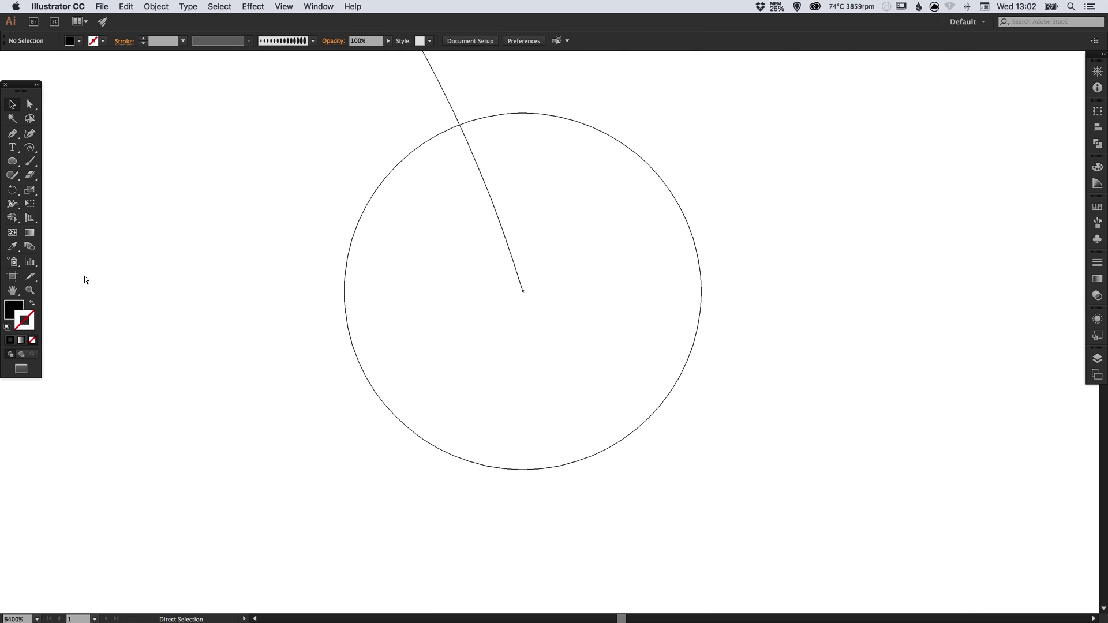
pyautogui.press('super+minus')
pyautogui.press('super+minus')
pyautogui.press('super+minus')
pyautogui.press('super+minus')
pyautogui.press('super+minus')
pyautogui.press('super+minus')
pyautogui.press('super+minus')
pyautogui.press('space')
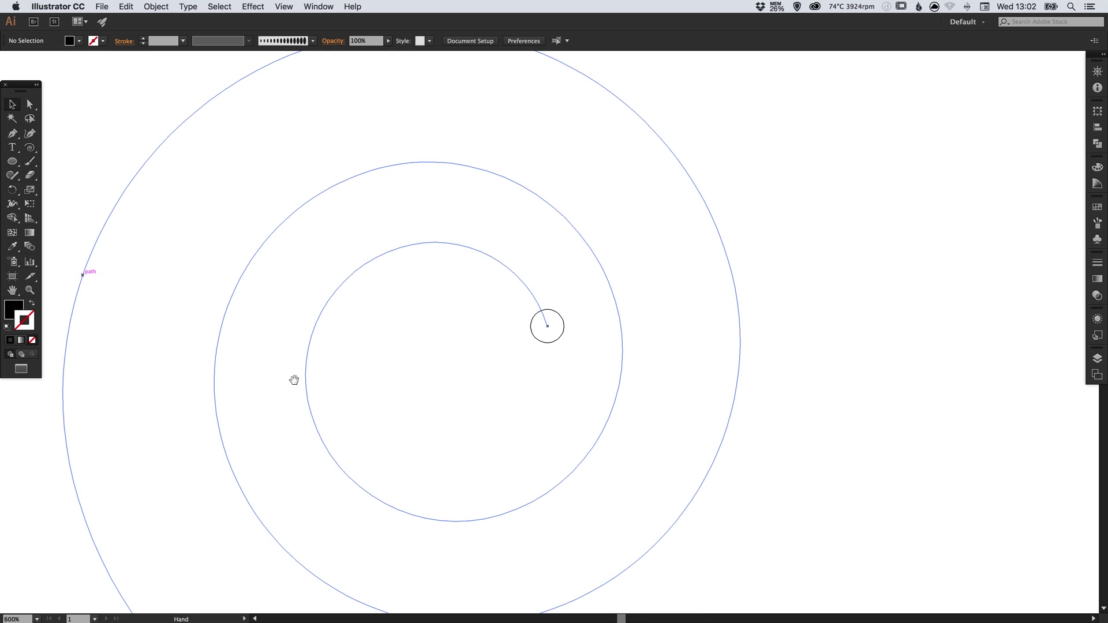
pyautogui.moveTo(294, 379); pyautogui.dragTo(304, 238)
pyautogui.press('super+y')
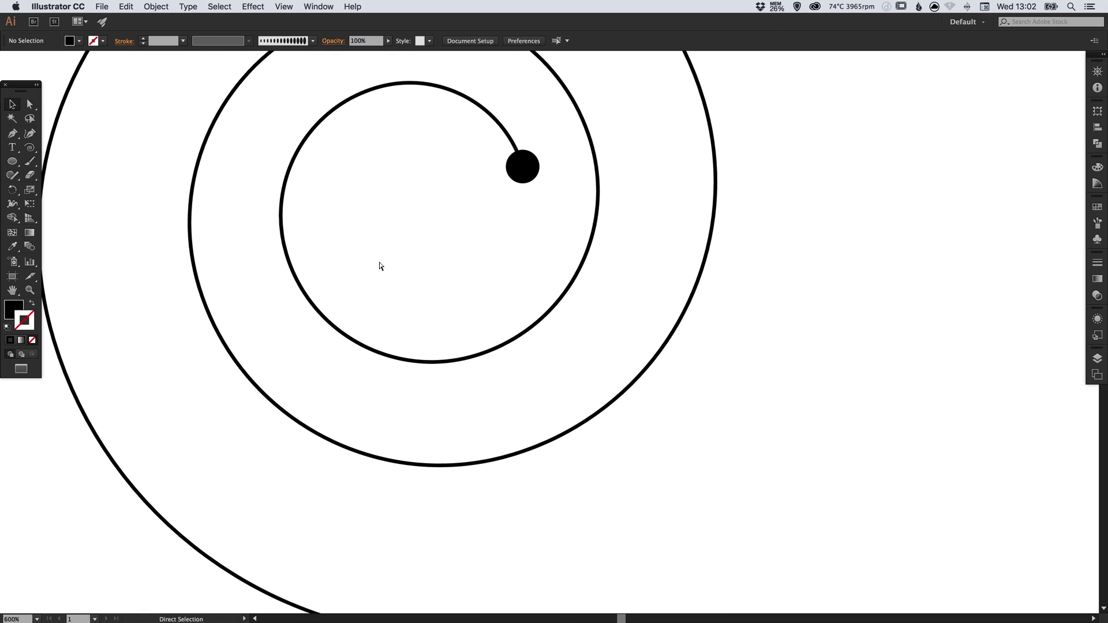
pyautogui.press('v')
pyautogui.press('space')
pyautogui.moveTo(521, 230); pyautogui.dragTo(494, 211)
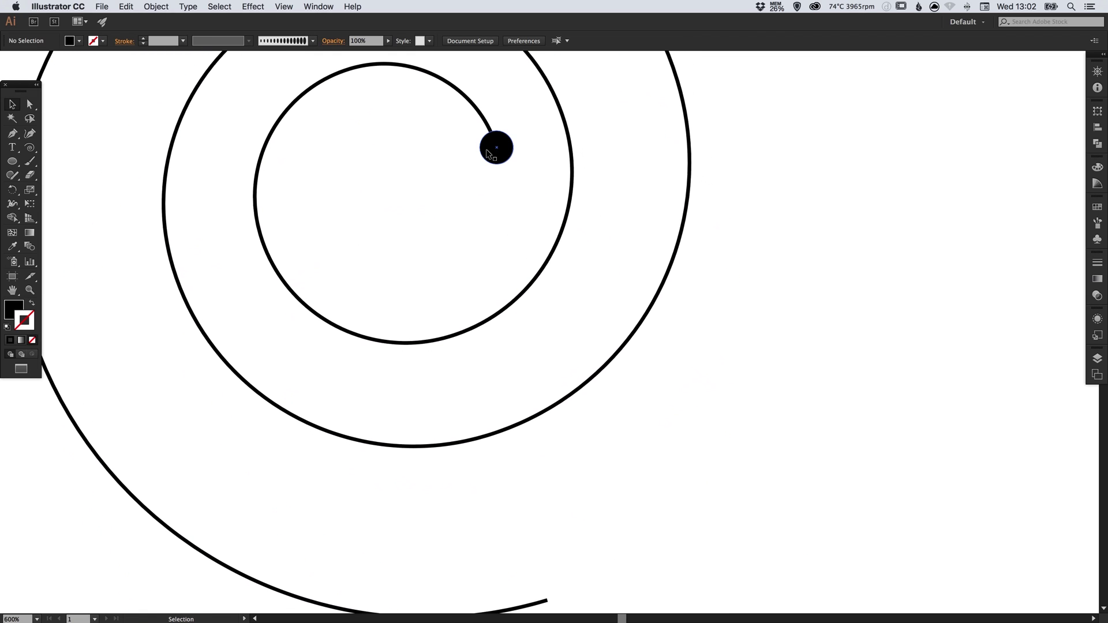
pyautogui.press('space')
pyautogui.moveTo(486, 148); pyautogui.dragTo(530, 497)
# Place a copy of the black dot near the spiral's outer end
pyautogui.click(469, 118)
pyautogui.press('space')
pyautogui.press('space')
pyautogui.moveTo(579, 467); pyautogui.dragTo(621, 289)
# In Outline view, snap the 20.71 px dot's centre onto the spiral's outer end point
pyautogui.press('z')
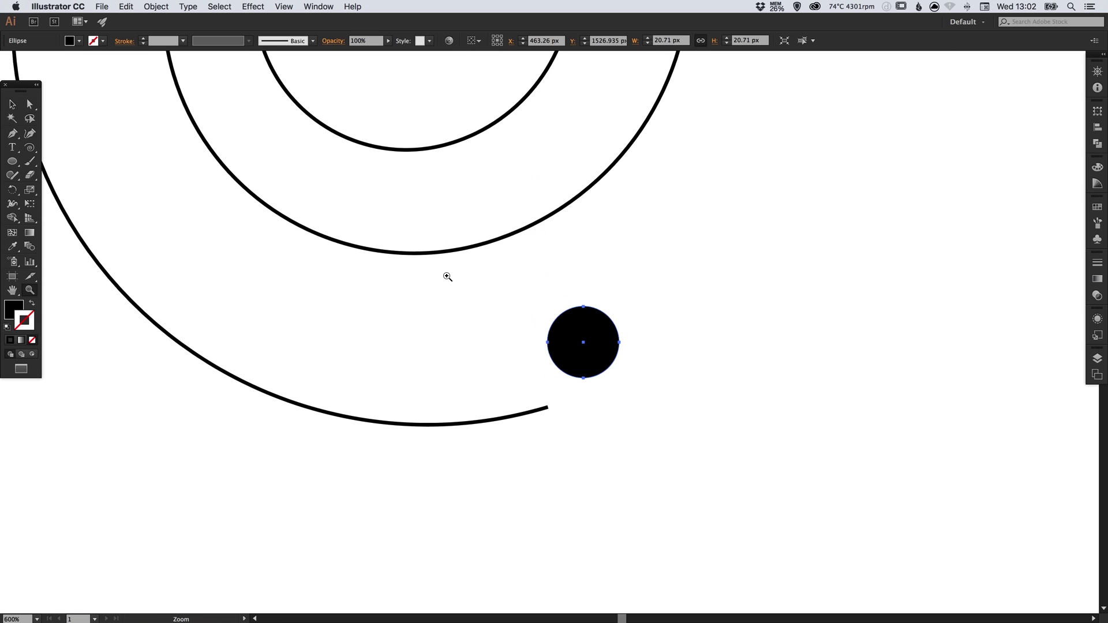
pyautogui.moveTo(448, 277); pyautogui.dragTo(687, 495)
pyautogui.press('v')
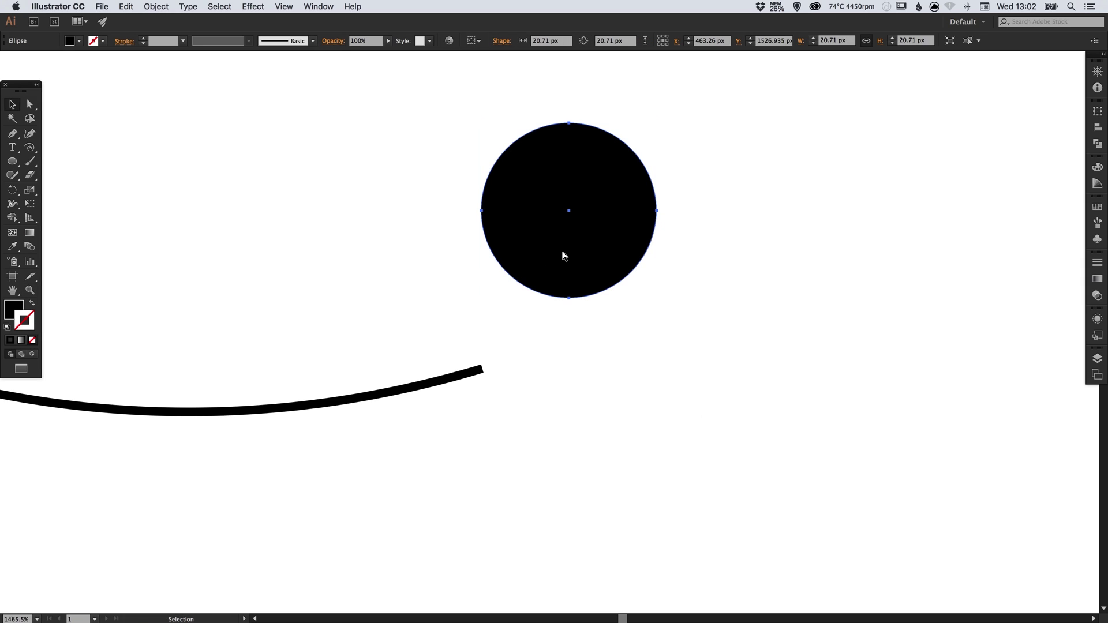
pyautogui.press('super+y')
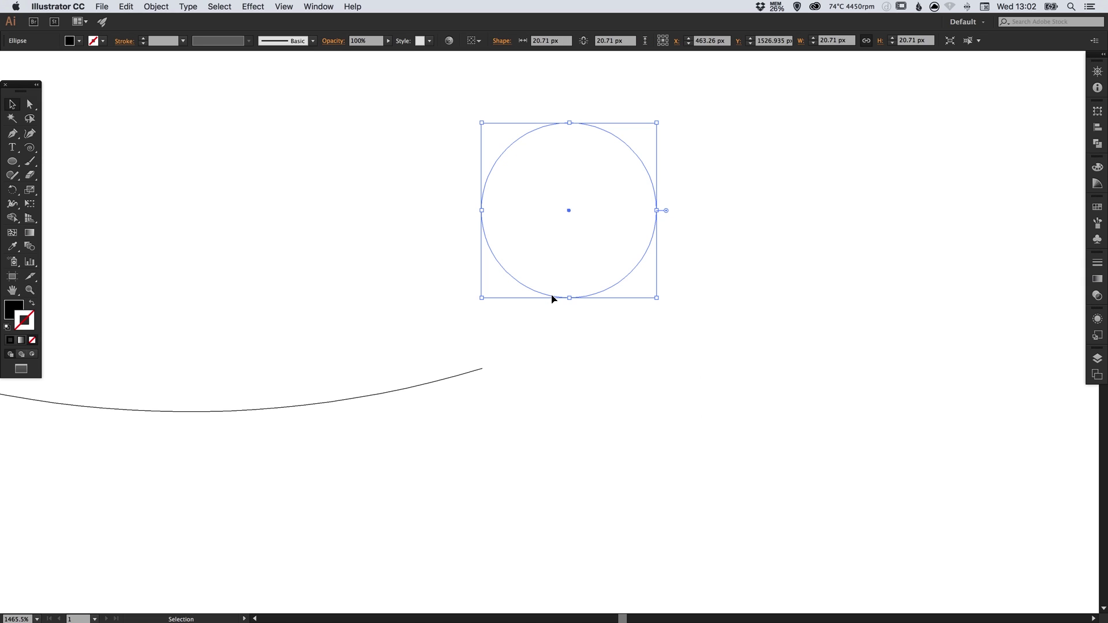
pyautogui.moveTo(549, 300); pyautogui.dragTo(458, 463)
pyautogui.press('z')
pyautogui.moveTo(441, 334); pyautogui.dragTo(618, 484)
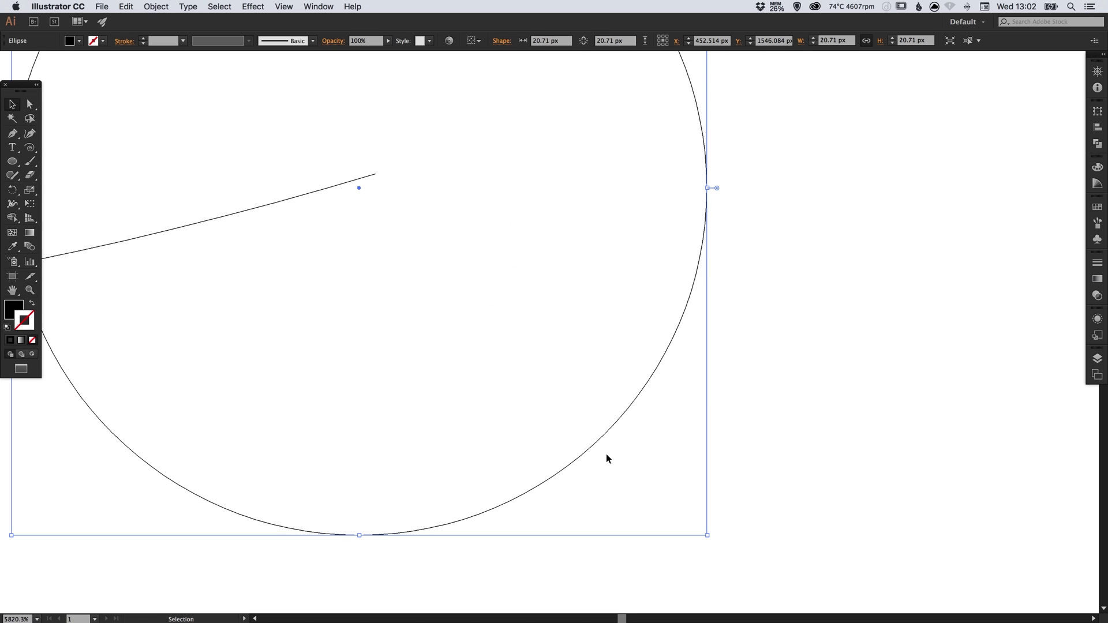
pyautogui.moveTo(594, 448); pyautogui.dragTo(605, 434)
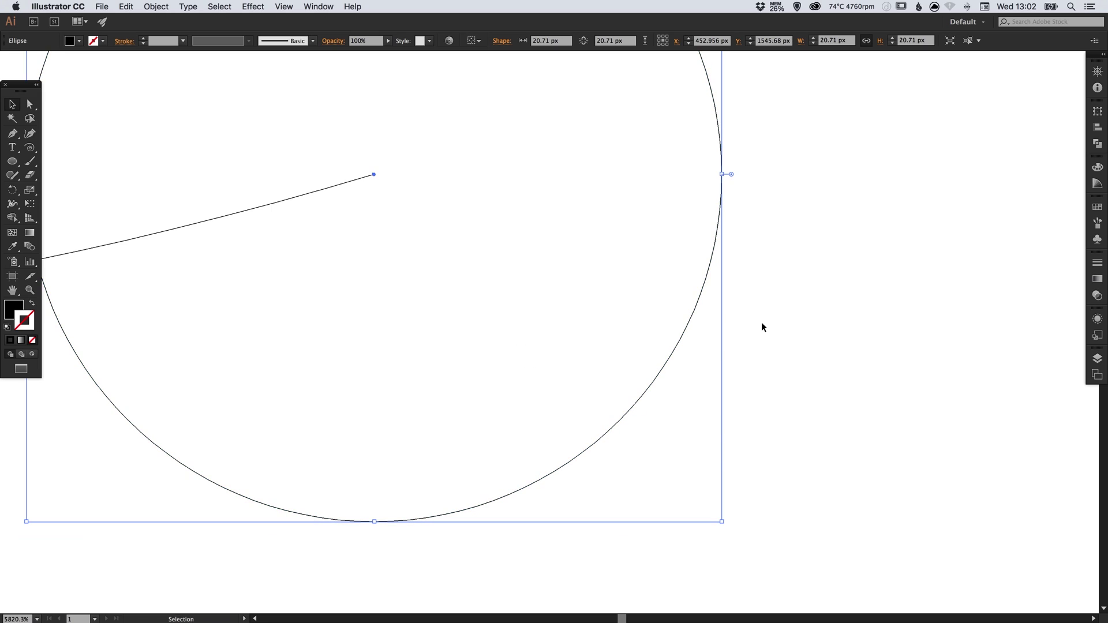
pyautogui.click(786, 307)
# Zoom to frame the spiral and return to Preview mode
pyautogui.moveTo(340, 207); pyautogui.dragTo(461, 295)
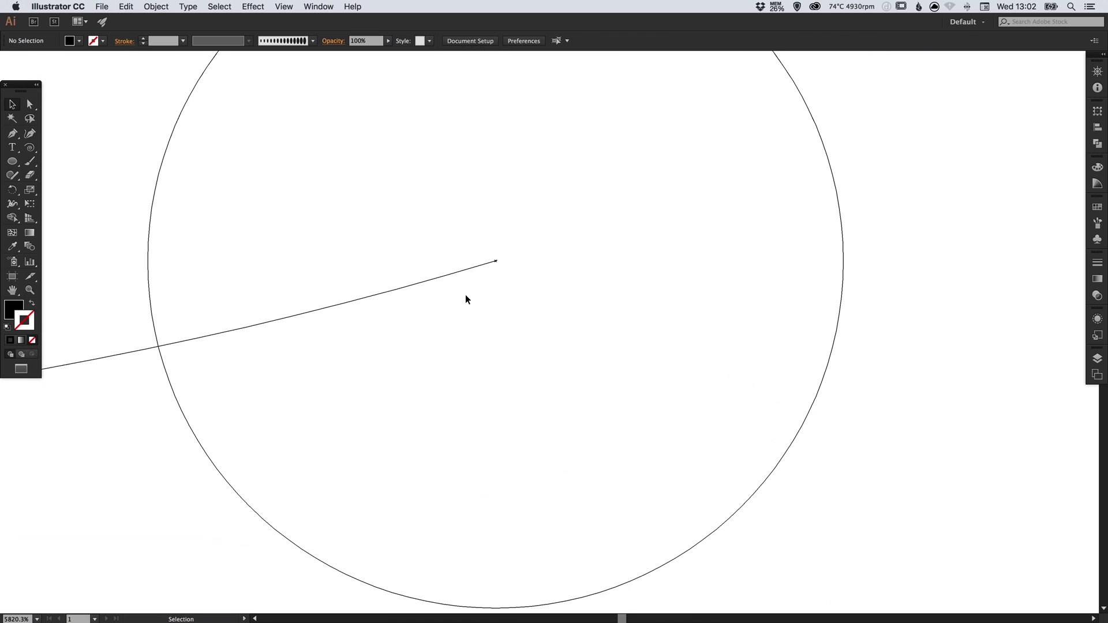
pyautogui.press('super+1')
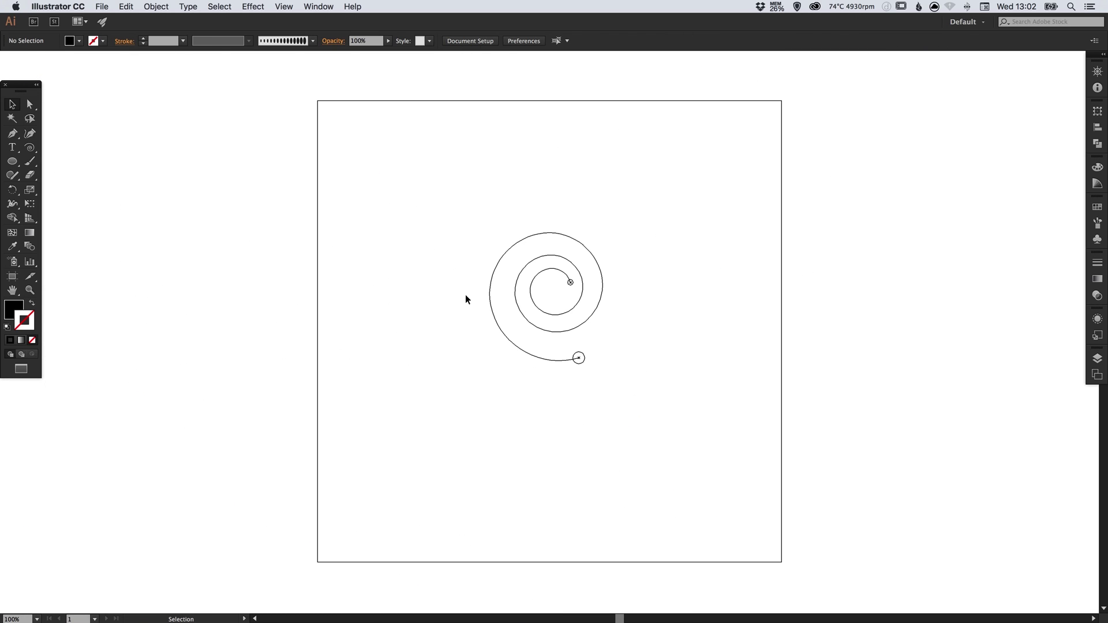
pyautogui.press('z')
pyautogui.click(564, 293)
pyautogui.click(552, 340)
pyautogui.click(532, 341)
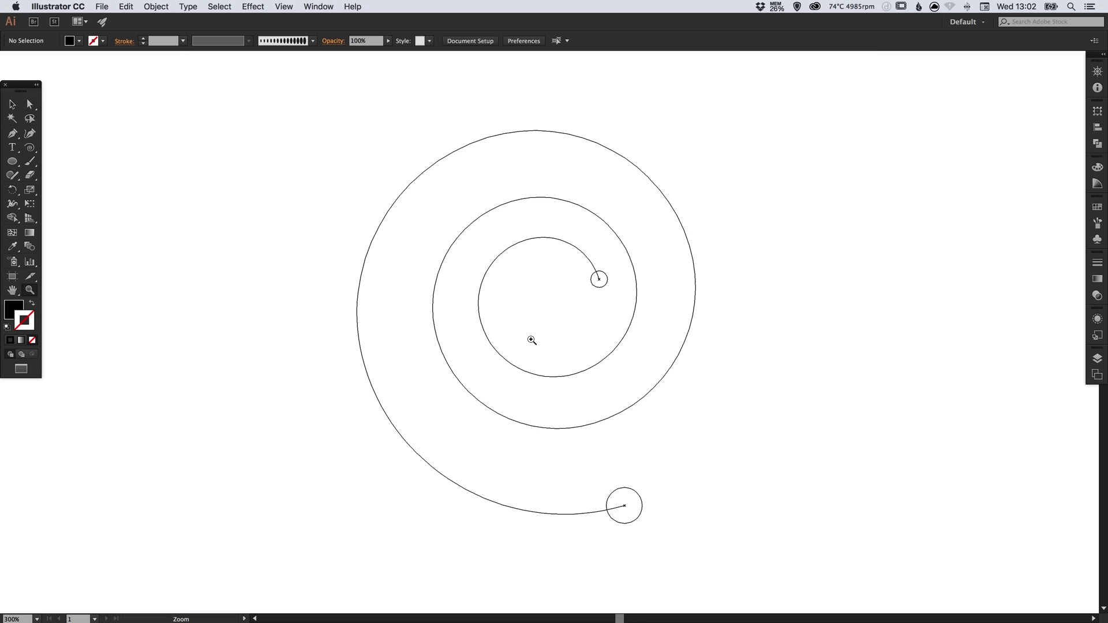
pyautogui.moveTo(563, 334); pyautogui.dragTo(530, 325)
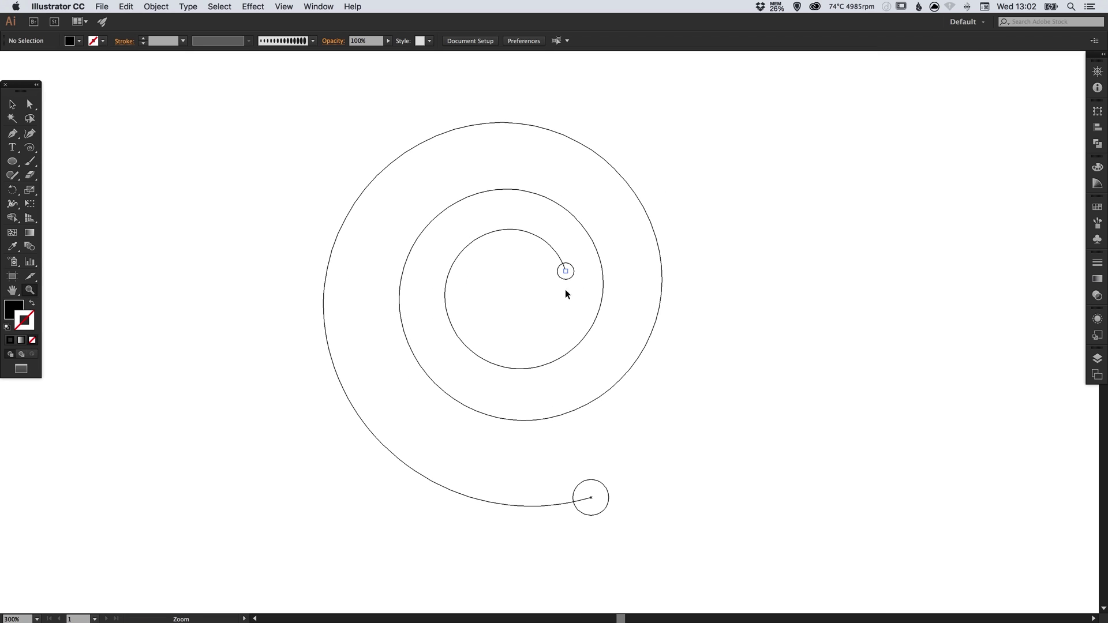
pyautogui.press('v')
pyautogui.press('super+y')
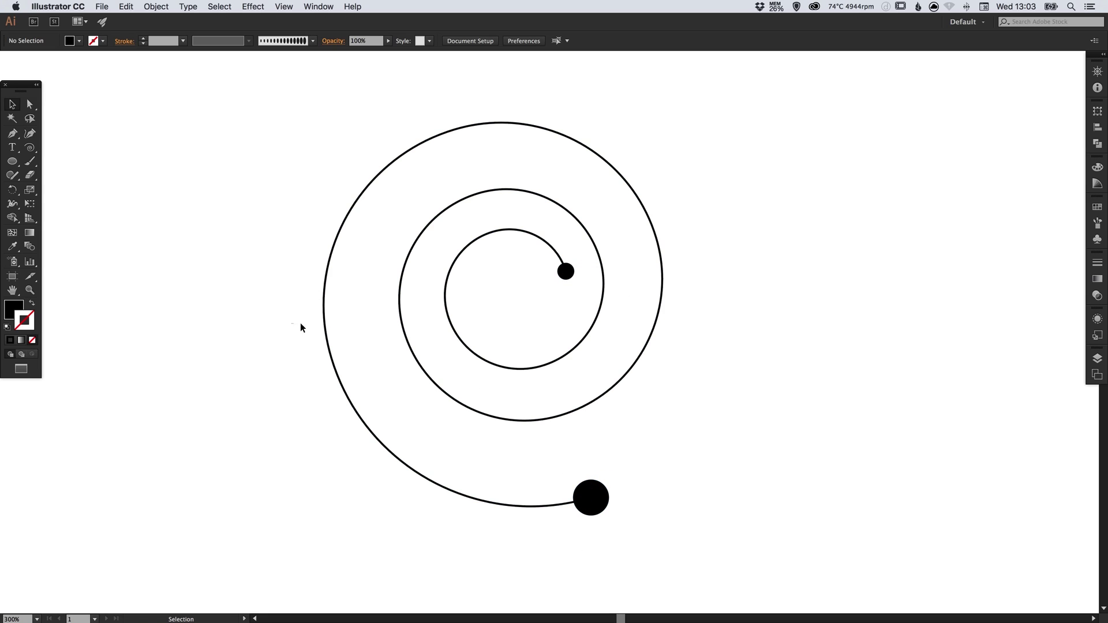
# Set the spiral's stroke to None, then check it in Outline view
pyautogui.moveTo(295, 324); pyautogui.dragTo(456, 268)
pyautogui.click(25, 320)
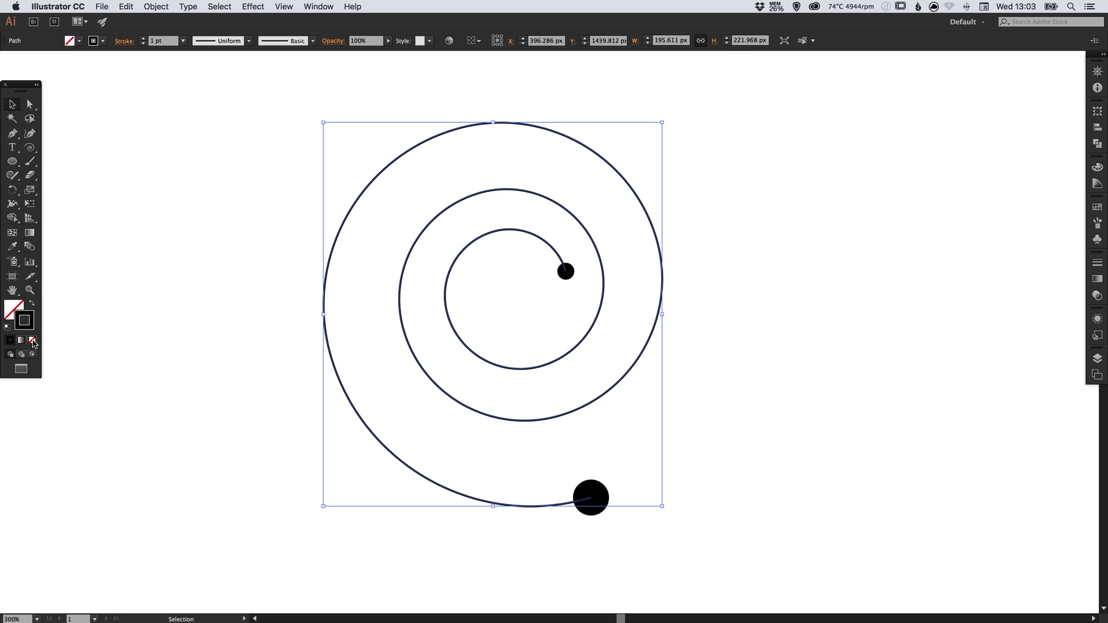
pyautogui.click(33, 341)
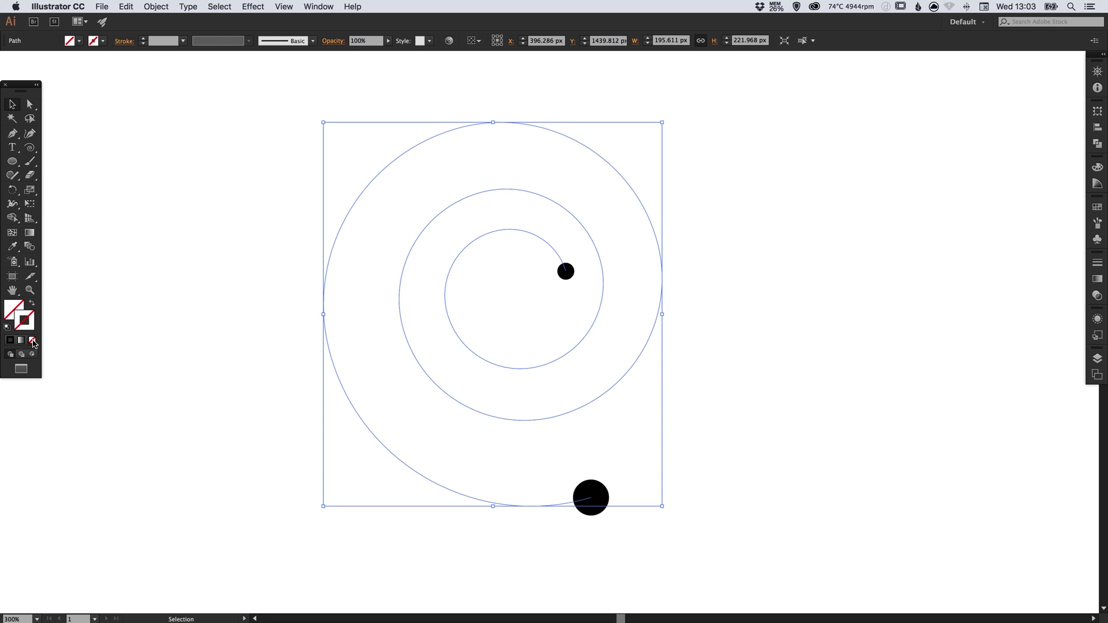
pyautogui.click(223, 253)
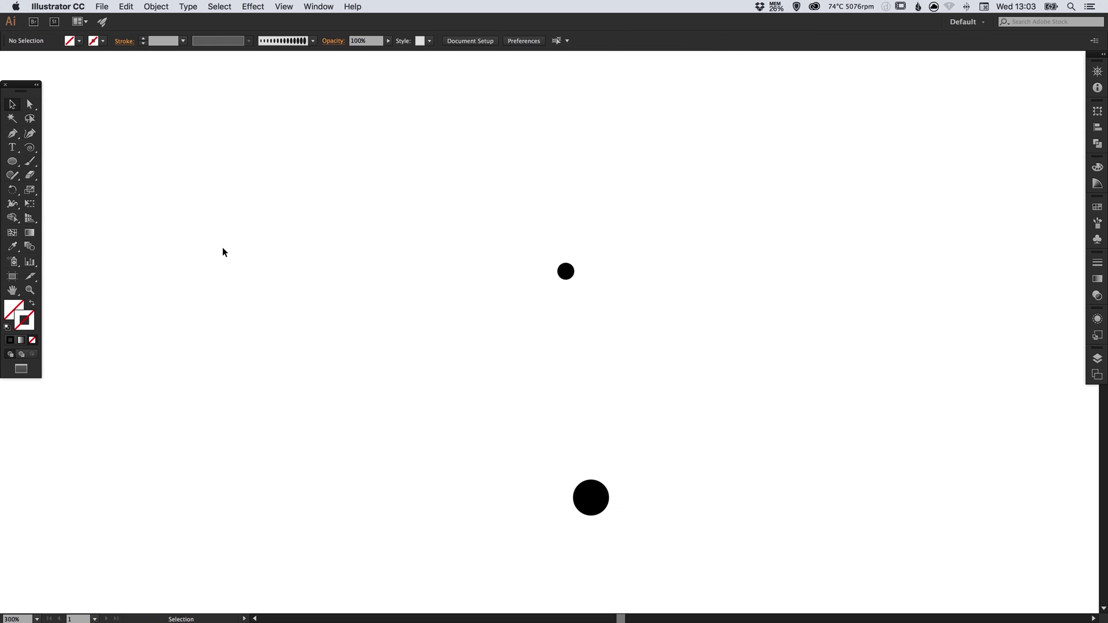
pyautogui.press('super+y')
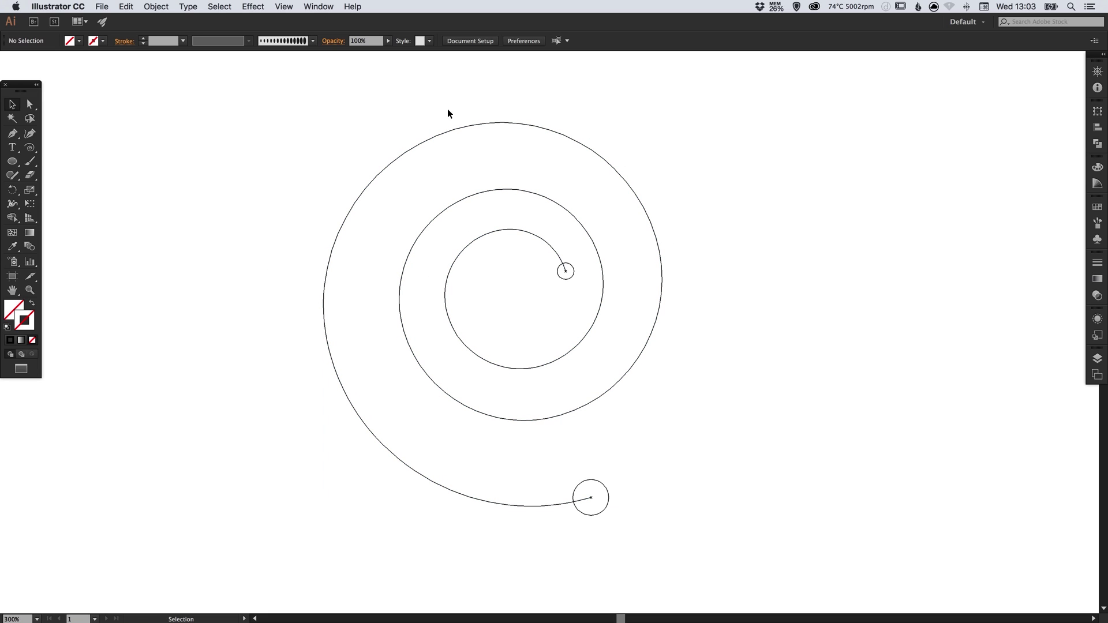
pyautogui.press('super+y')
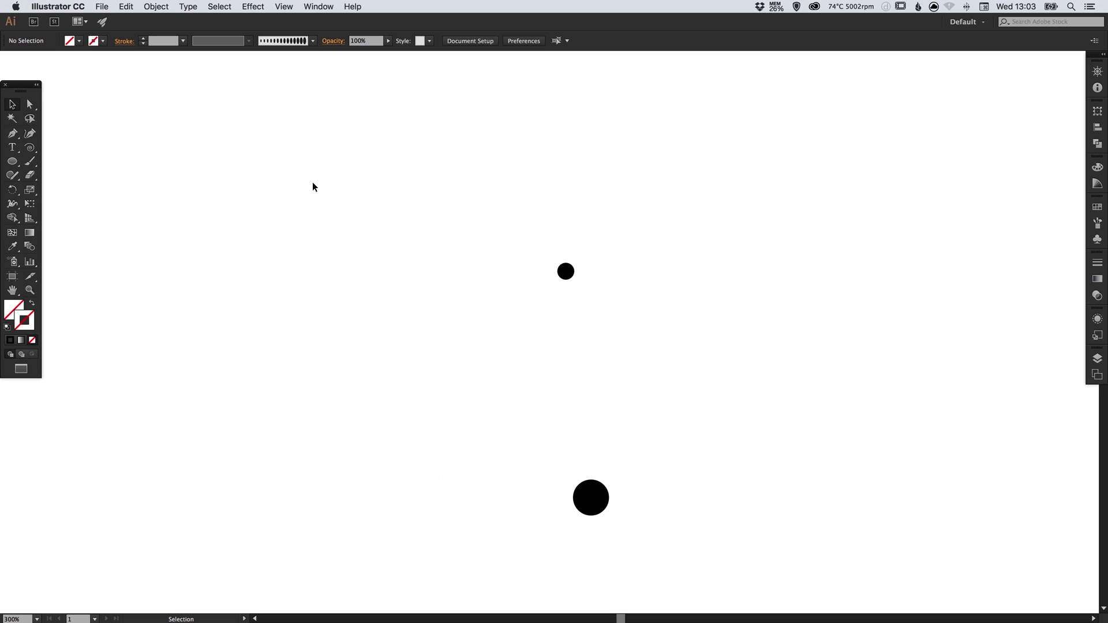
# Select the small dot and Shift-add the large dot to the selection
pyautogui.click(568, 276)
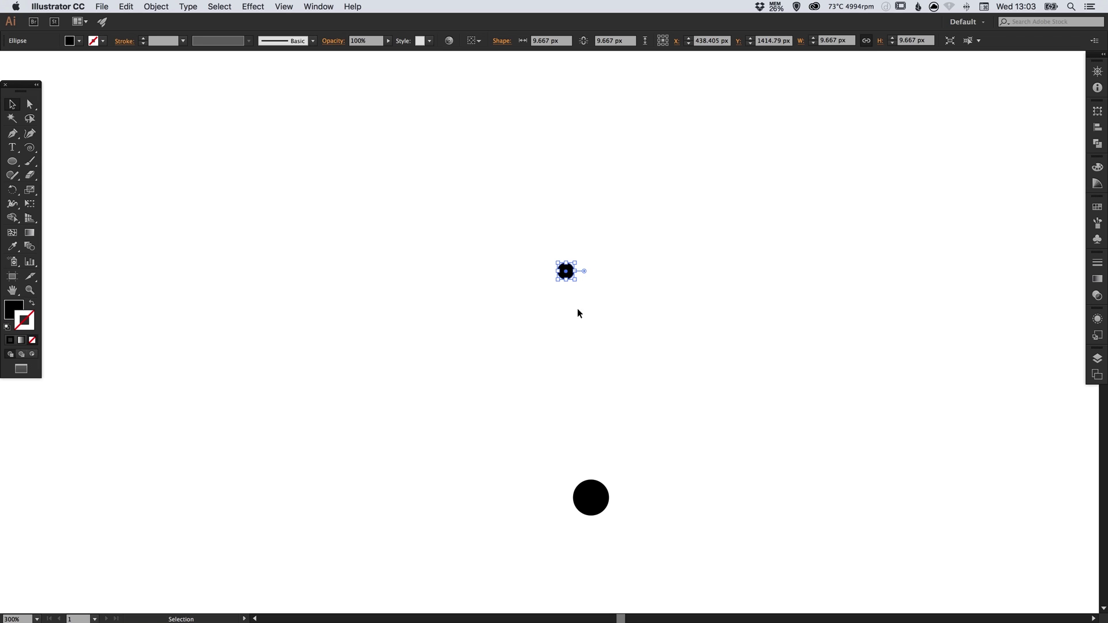
pyautogui.keyDown('shift'); pyautogui.click(595, 488); pyautogui.keyUp('shift')
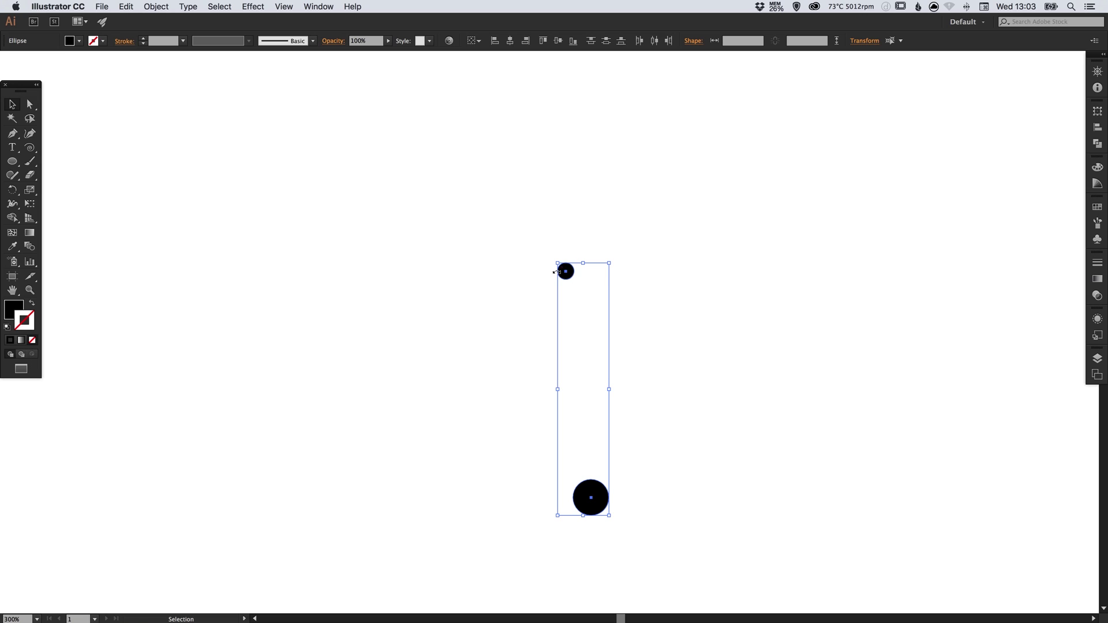
# Set Blend Options spacing to Specified Steps with 30 steps
pyautogui.click(156, 6)
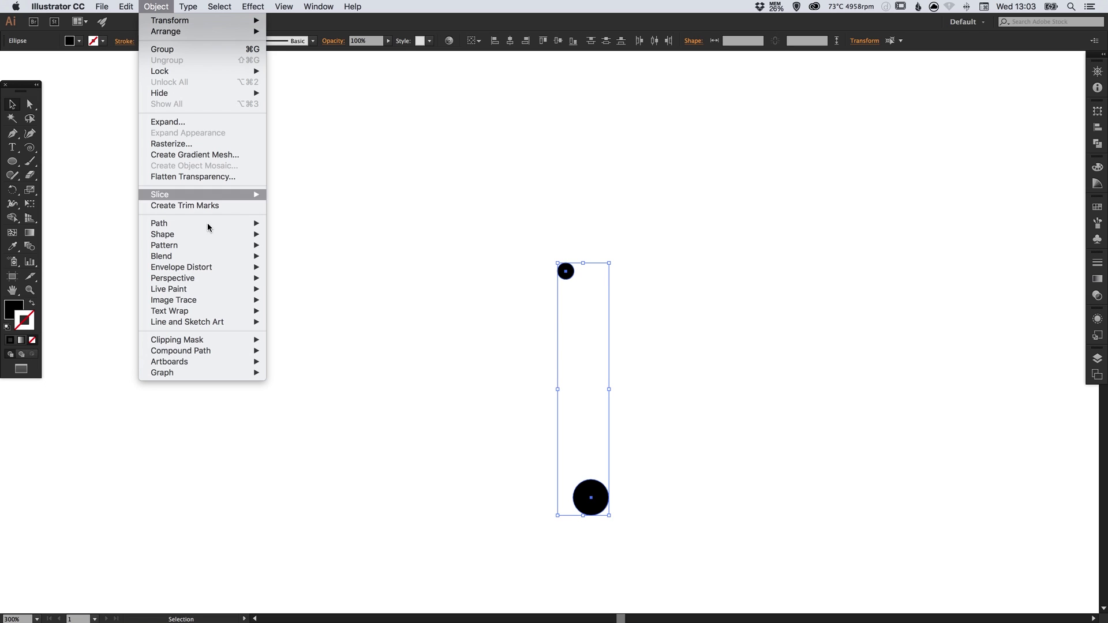
pyautogui.moveTo(215, 256)
pyautogui.click(302, 285)
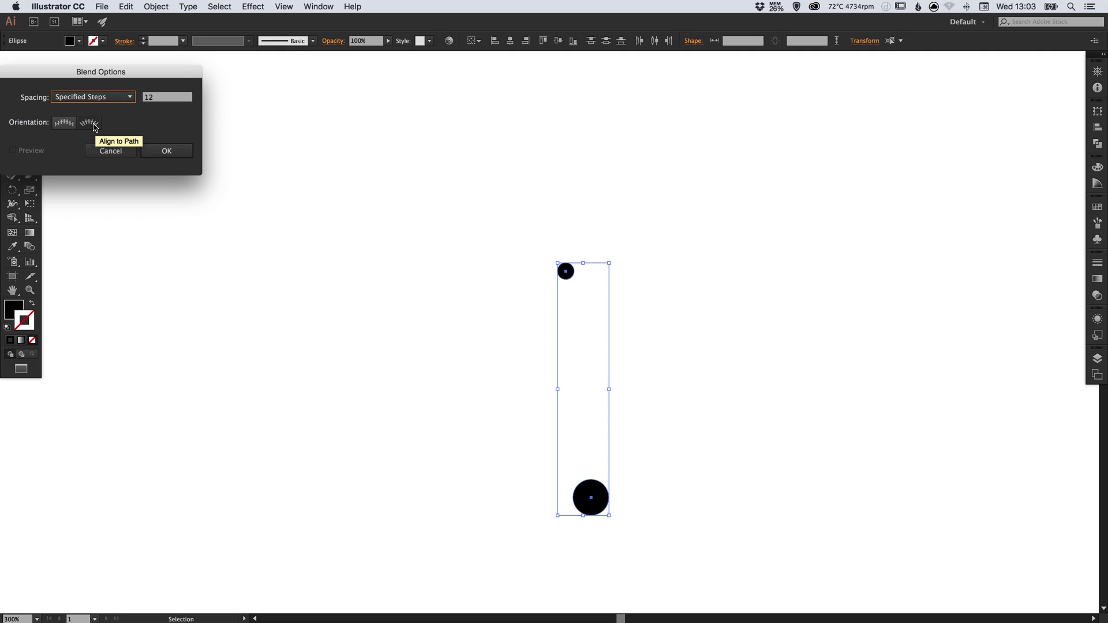
pyautogui.click(92, 98)
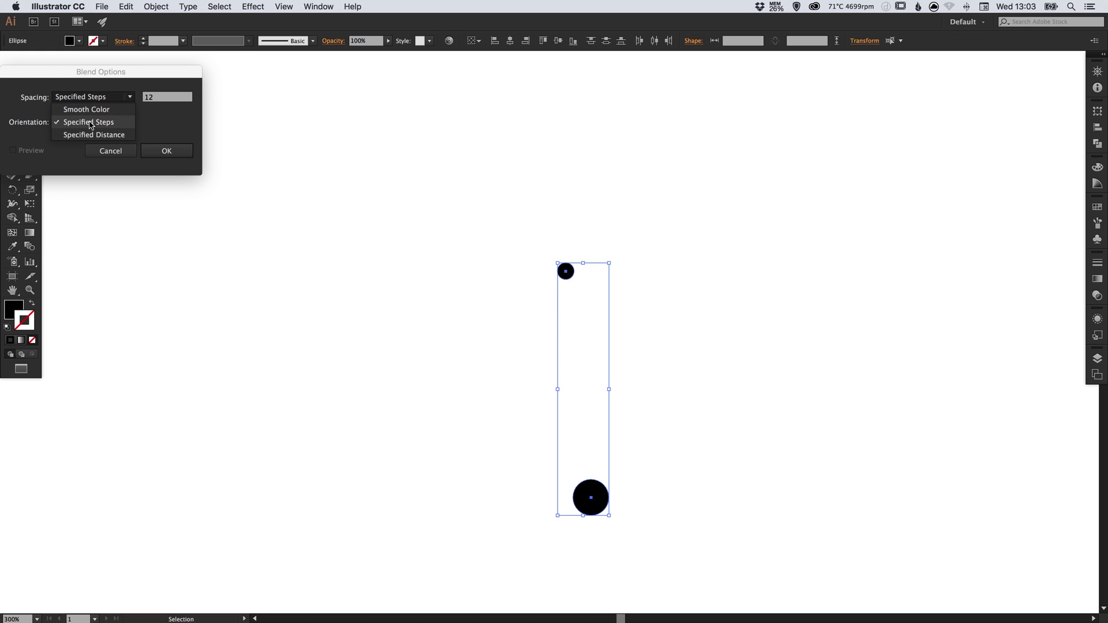
pyautogui.click(89, 122)
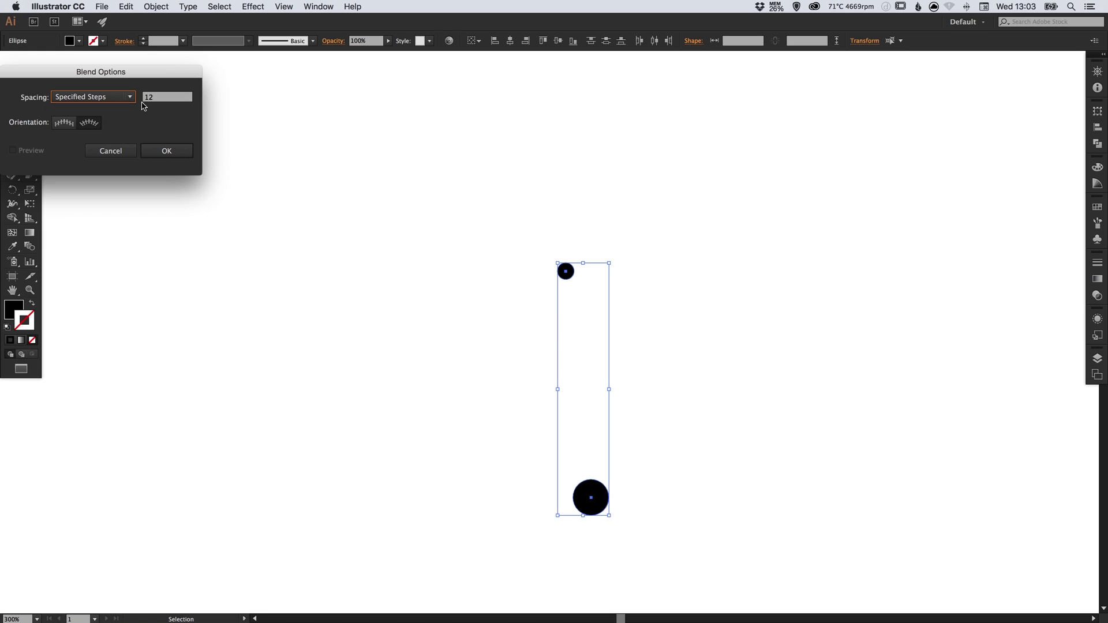
pyautogui.moveTo(164, 99); pyautogui.dragTo(143, 100)
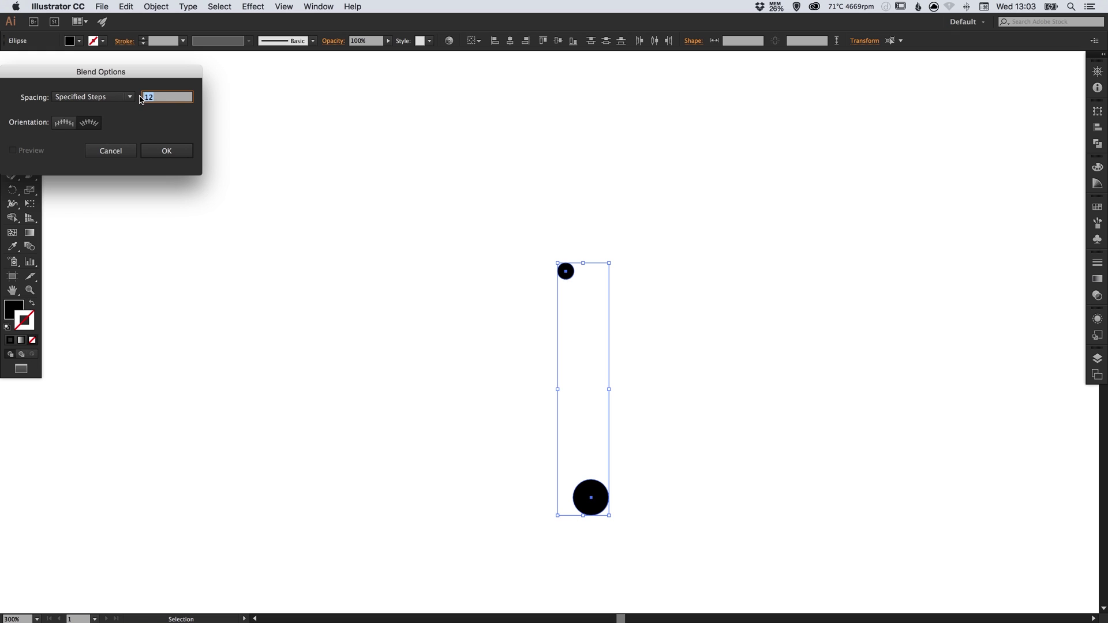
pyautogui.write('30')
pyautogui.click(167, 150)
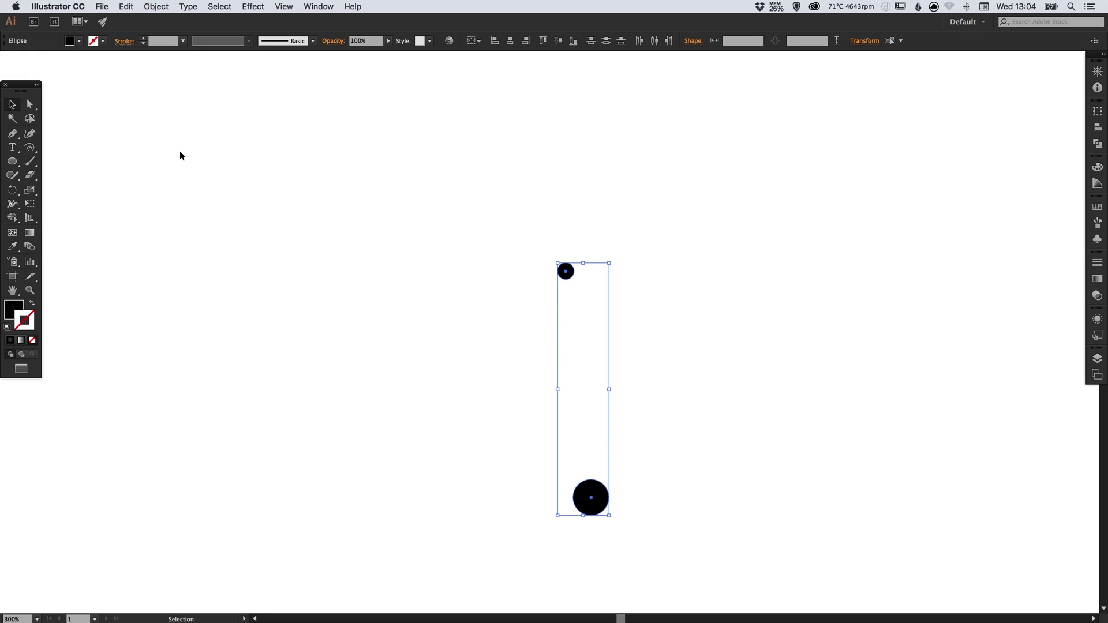
# Make a blend between the two dots and zoom in on the tapering band
pyautogui.click(156, 6)
pyautogui.moveTo(213, 249)
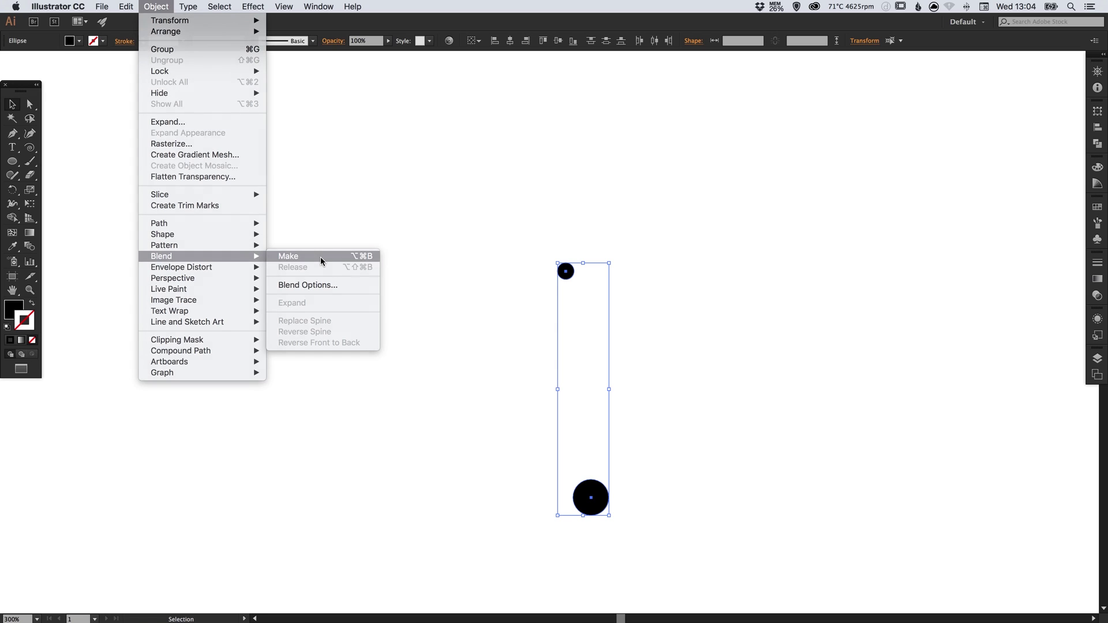
pyautogui.click(322, 257)
pyautogui.click(763, 338)
pyautogui.press('z')
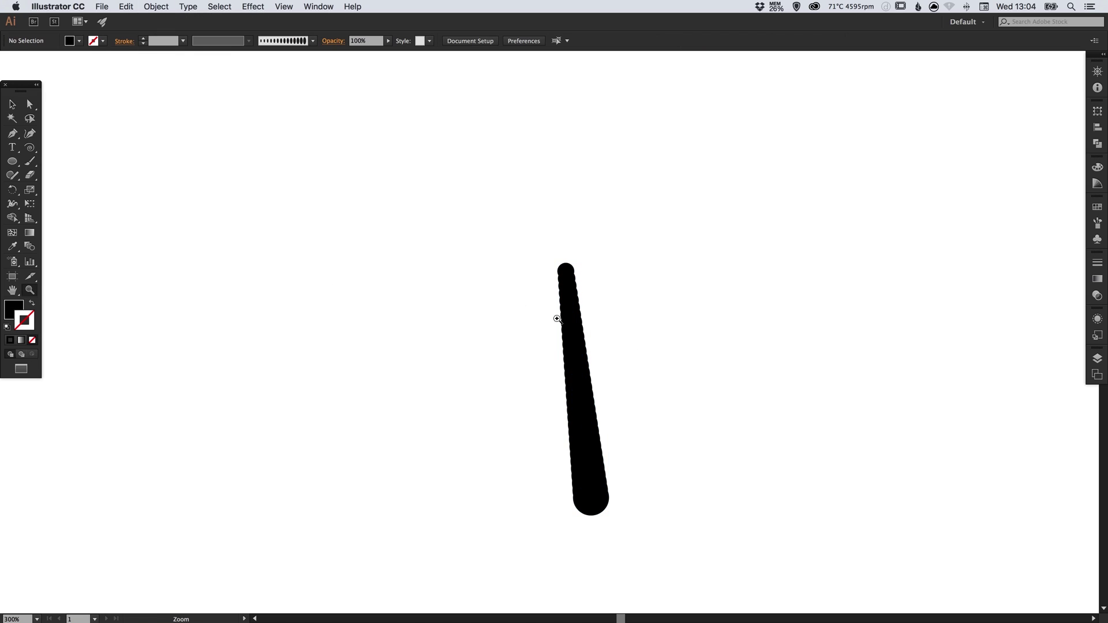
pyautogui.moveTo(401, 221)
pyautogui.mouseDown()
pyautogui.moveTo(640, 487)
pyautogui.moveTo(728, 548)
pyautogui.mouseUp()
pyautogui.hscroll(2, 674, 440)
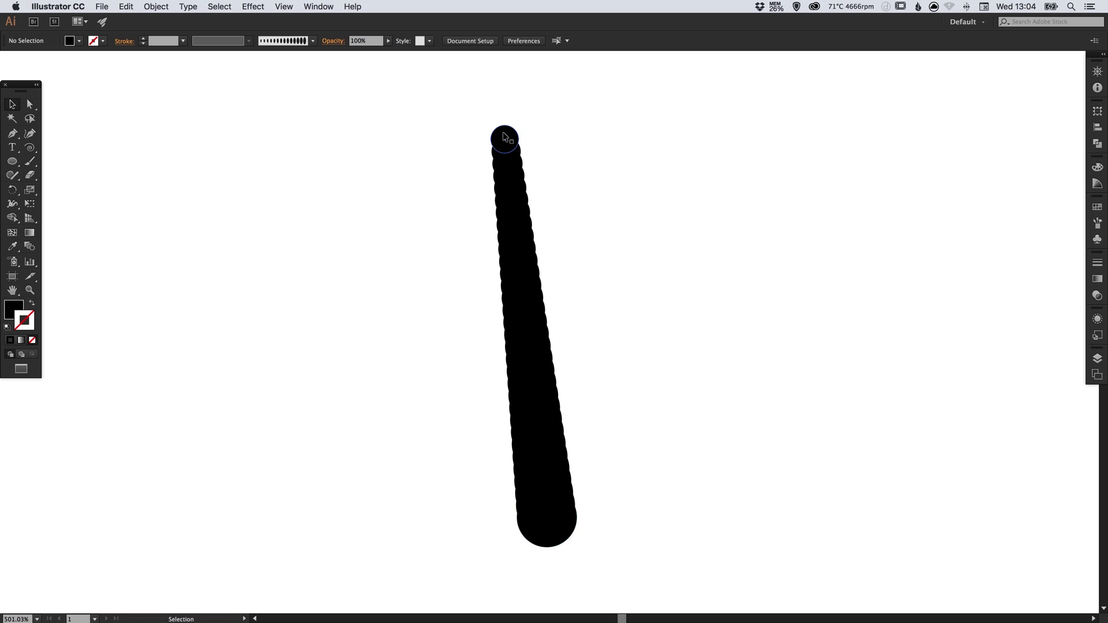
pyautogui.press('super+minus')
pyautogui.press('super+minus')
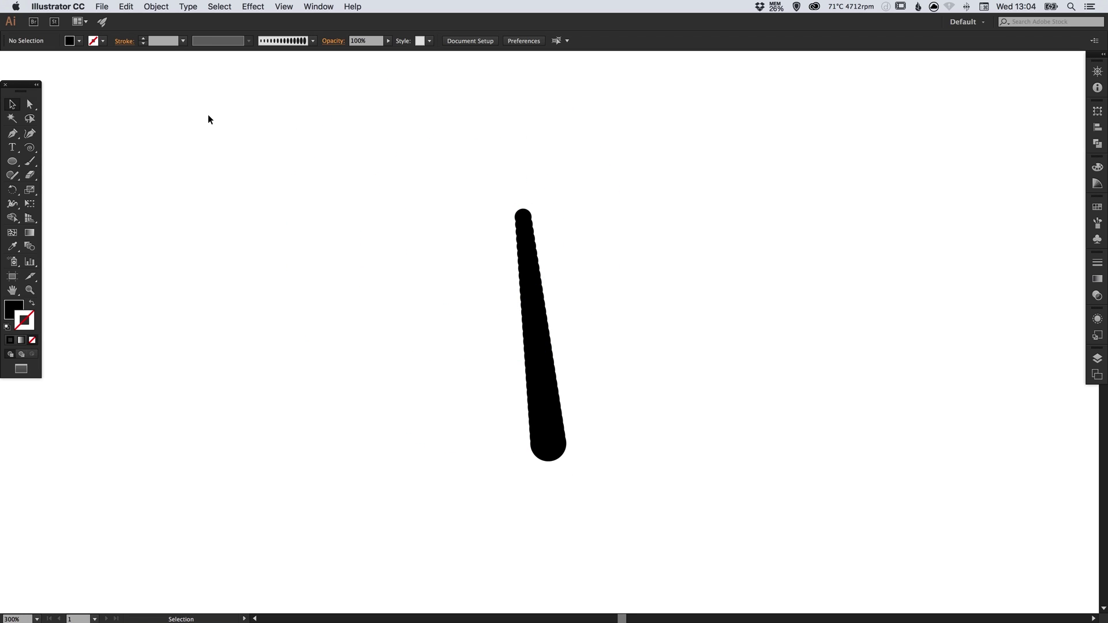
# Select the blend with the spiral and use Replace Spine so the dots follow it
pyautogui.moveTo(207, 114)
pyautogui.mouseDown()
pyautogui.moveTo(495, 326)
pyautogui.moveTo(654, 479)
pyautogui.mouseUp()
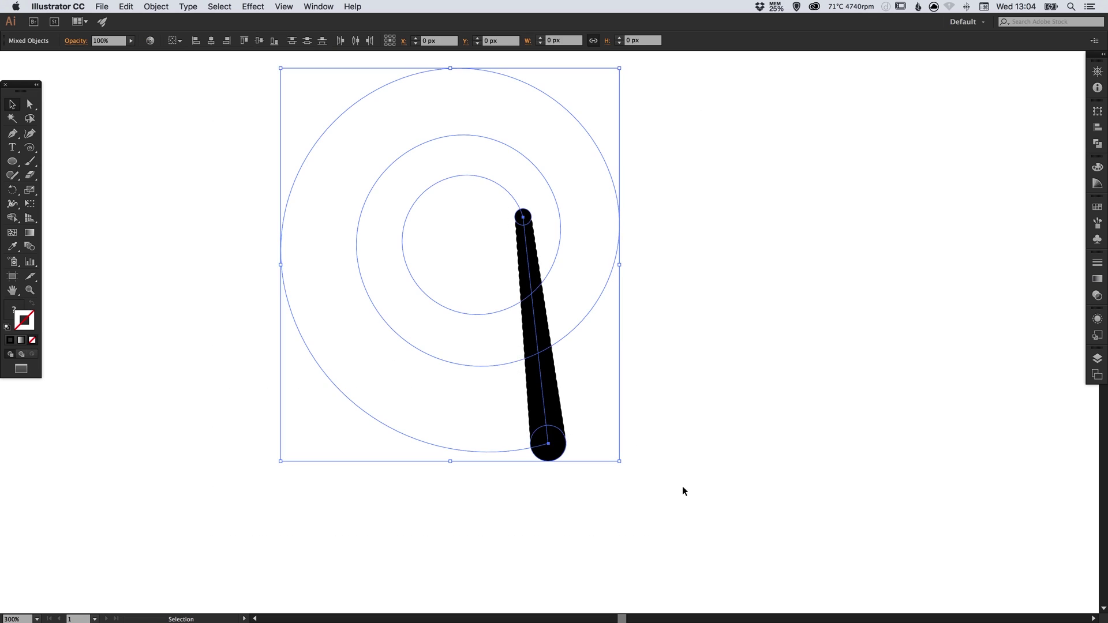
pyautogui.scroll(3, 603, 353)
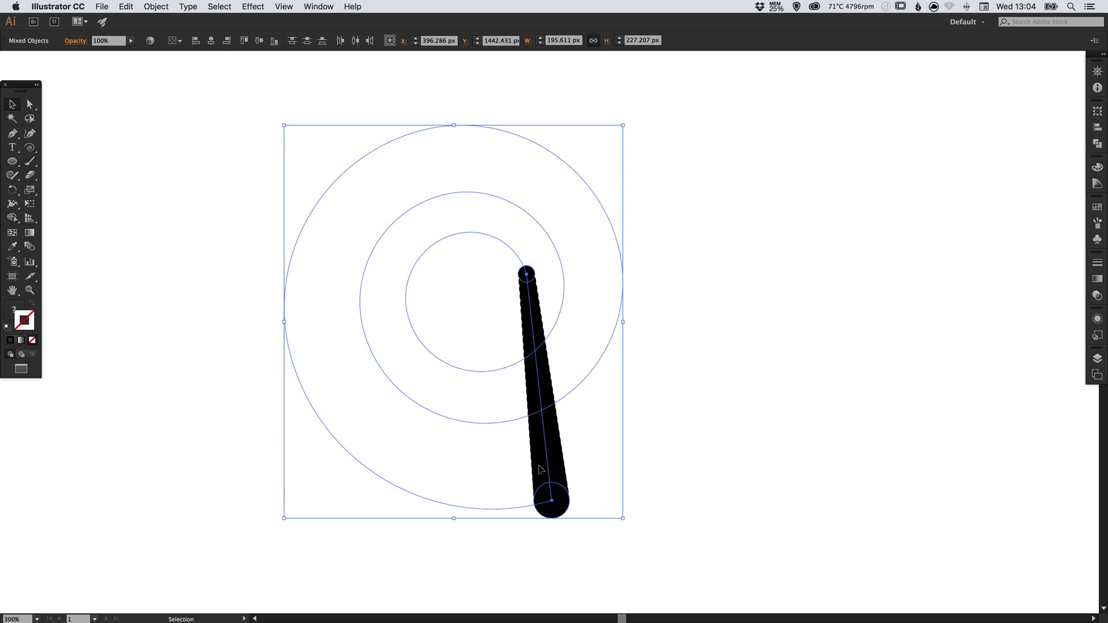
pyautogui.click(156, 6)
pyautogui.moveTo(218, 256)
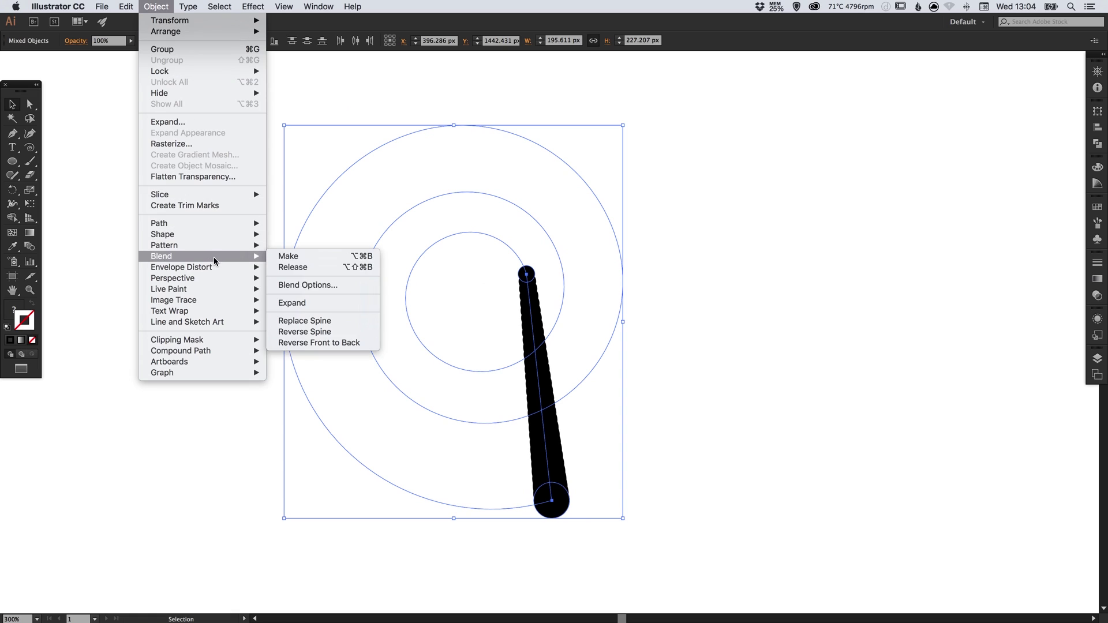
pyautogui.click(324, 322)
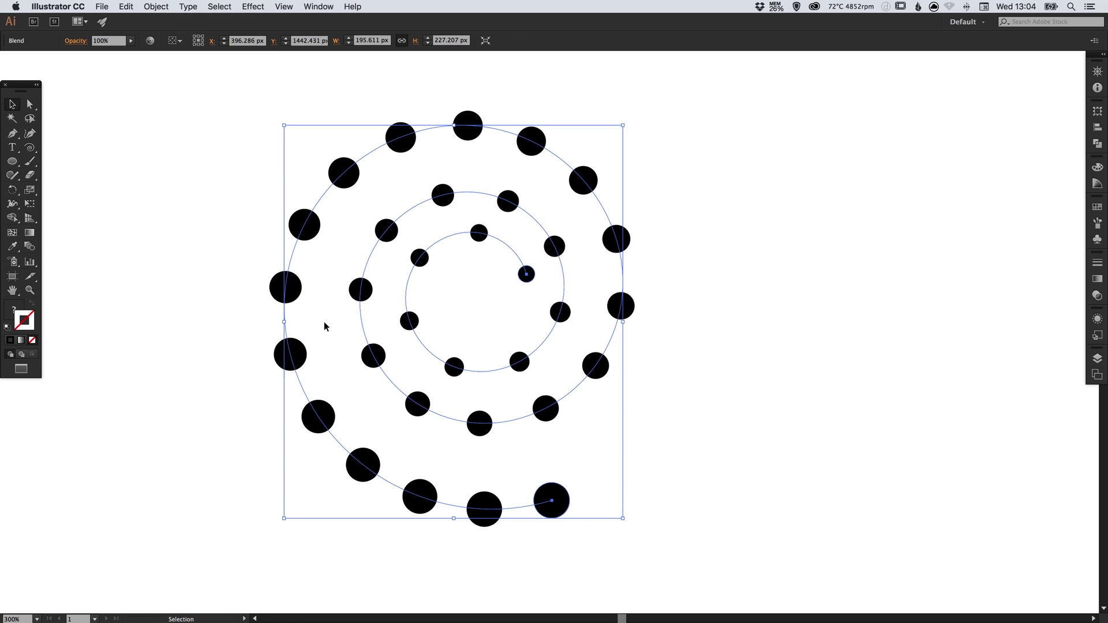
pyautogui.click(729, 334)
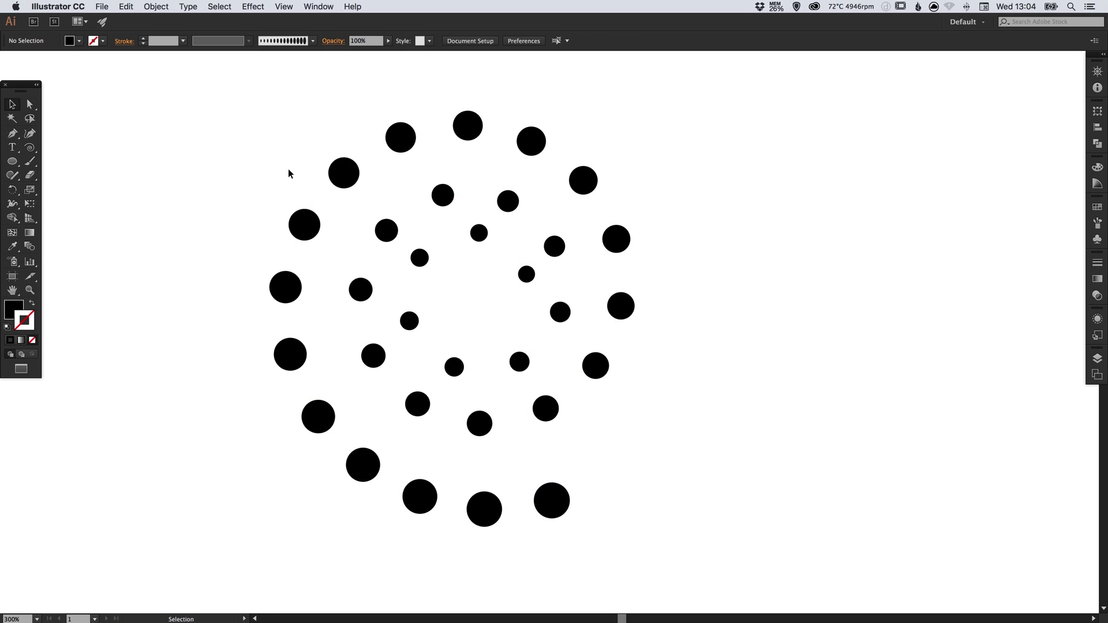
# Change the spiral blend to 60 specified steps, checking the result with Preview
pyautogui.moveTo(236, 155); pyautogui.dragTo(625, 497)
pyautogui.click(155, 6)
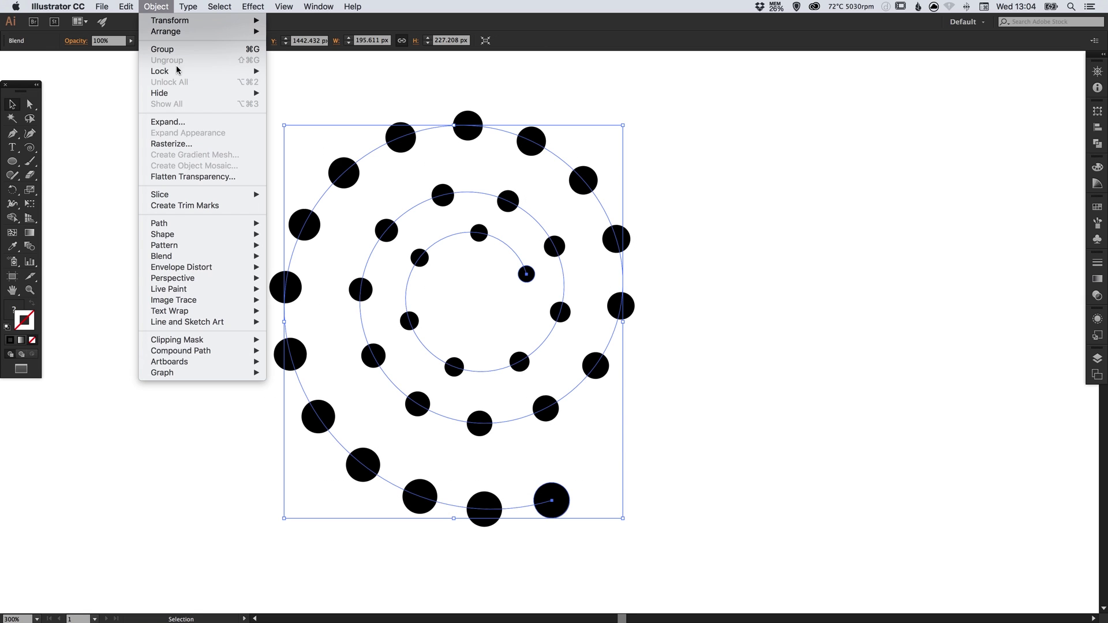
pyautogui.moveTo(215, 256)
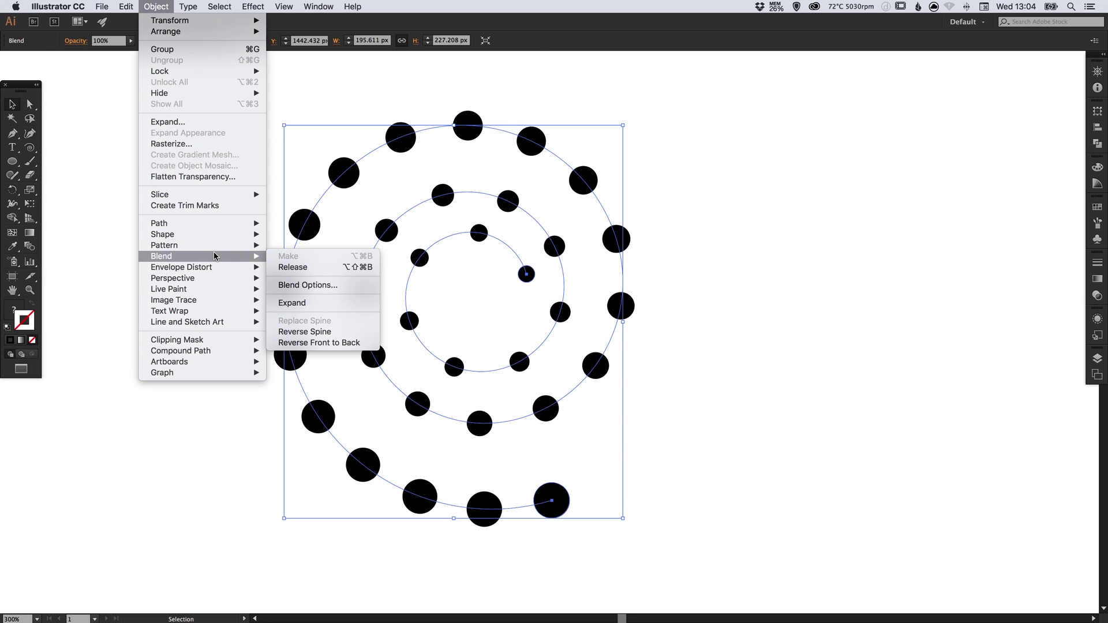
pyautogui.click(315, 286)
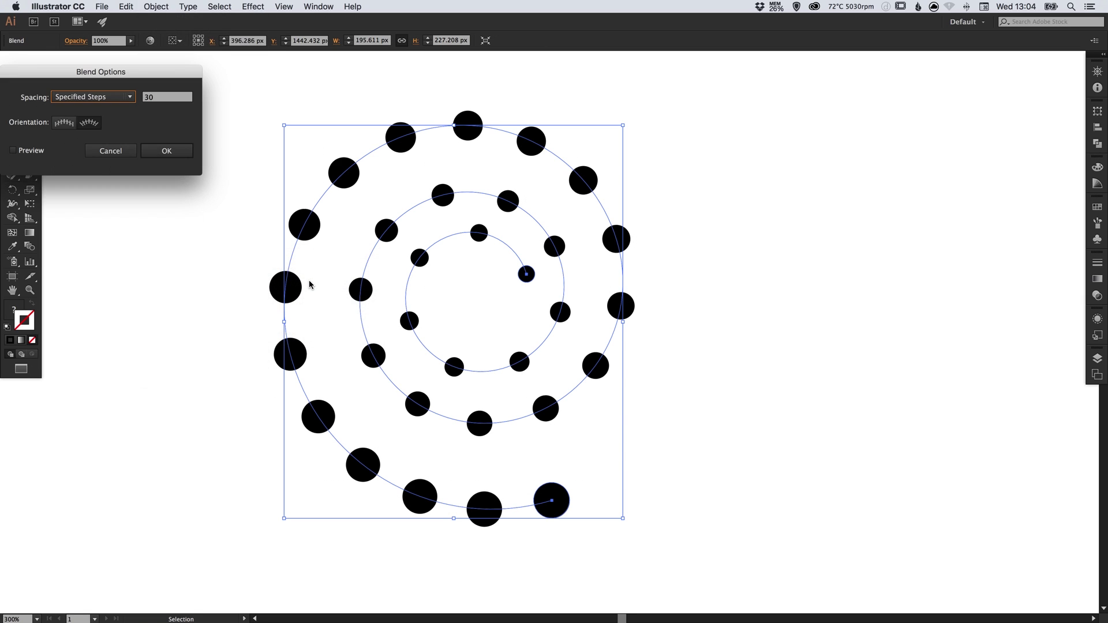
pyautogui.click(14, 150)
pyautogui.doubleClick(163, 98)
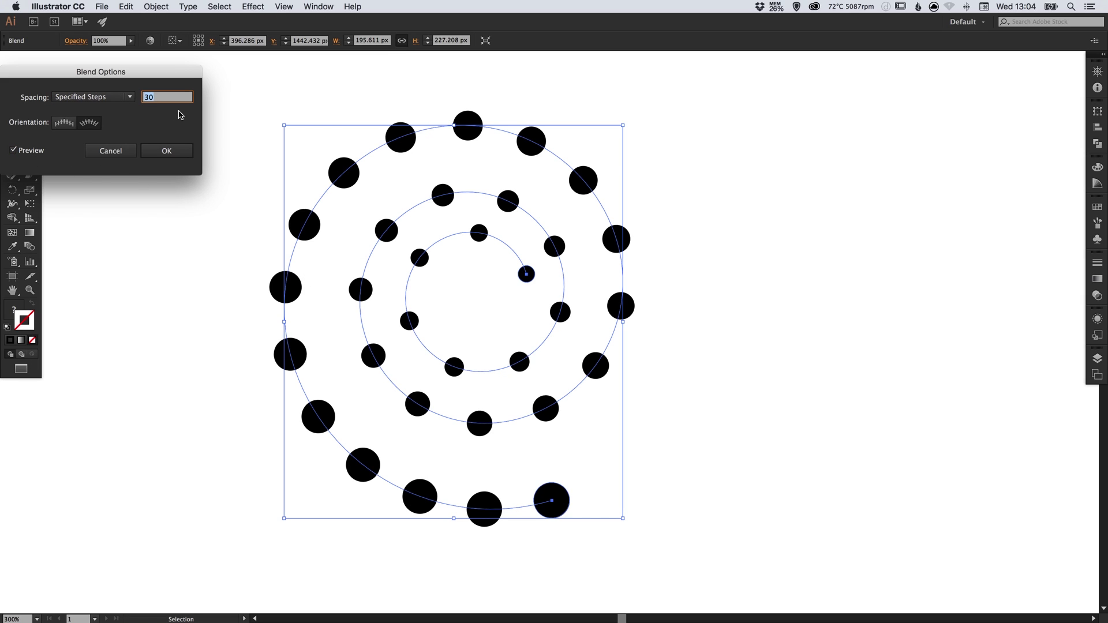
pyautogui.write('5')
pyautogui.press('Tab')
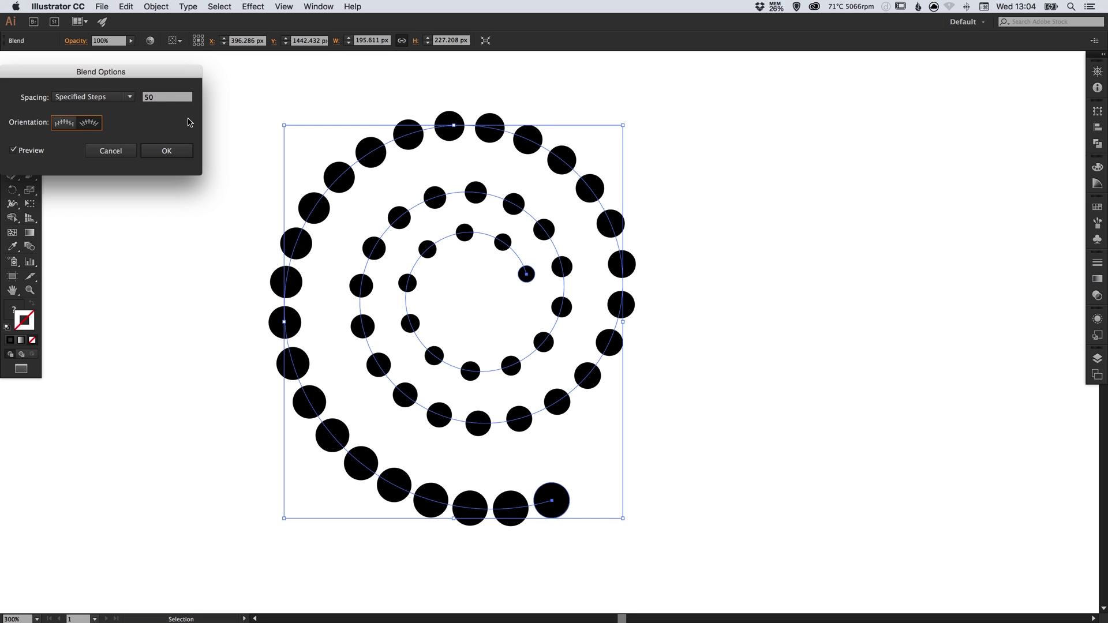
pyautogui.click(167, 94)
pyautogui.write('60')
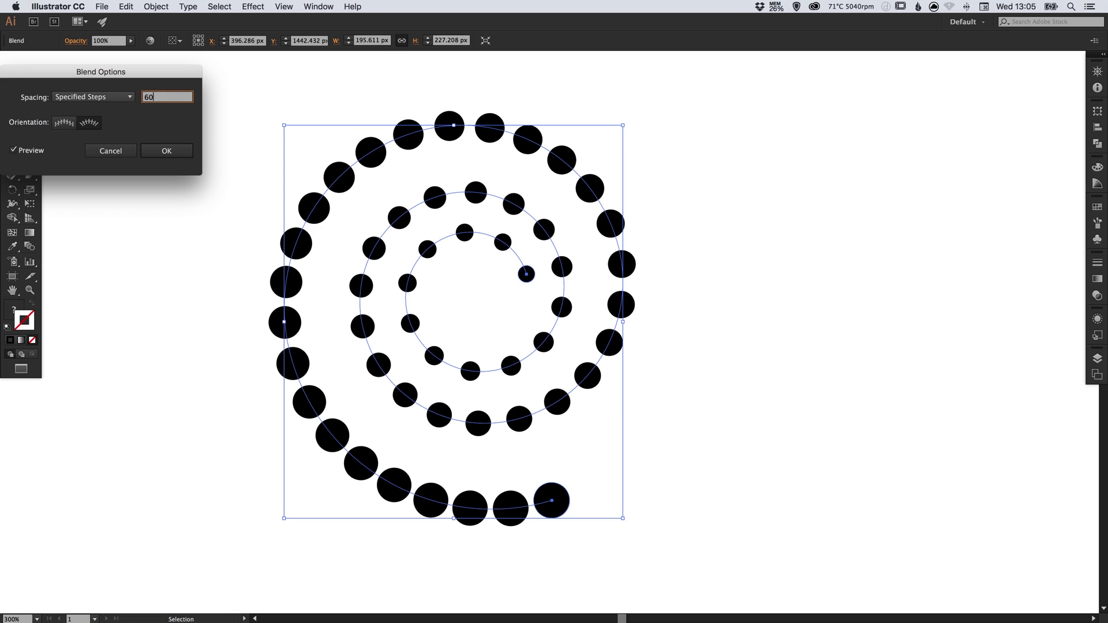
pyautogui.click(167, 150)
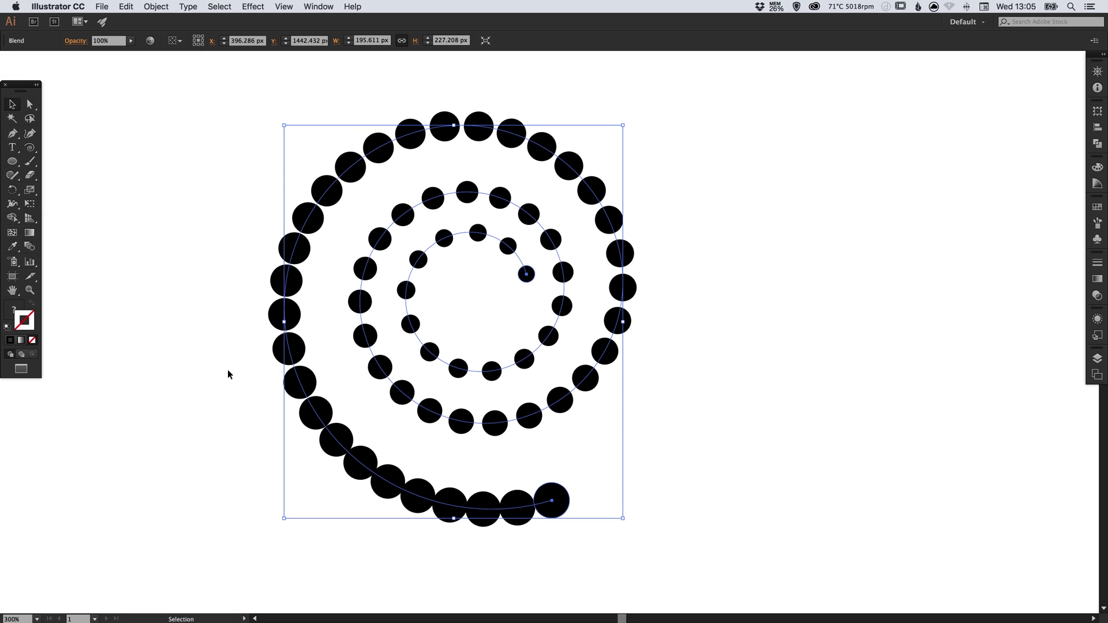
# In isolation mode, scale the innermost circle down to 6.834 px across
pyautogui.press('z')
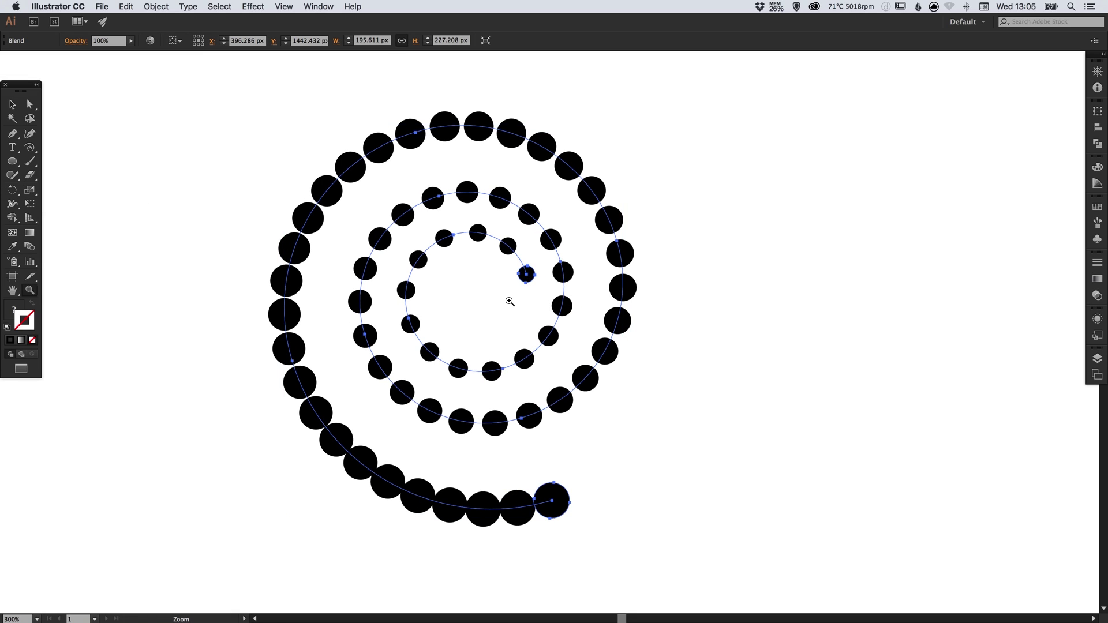
pyautogui.click(507, 295)
pyautogui.click(573, 339)
pyautogui.press('v')
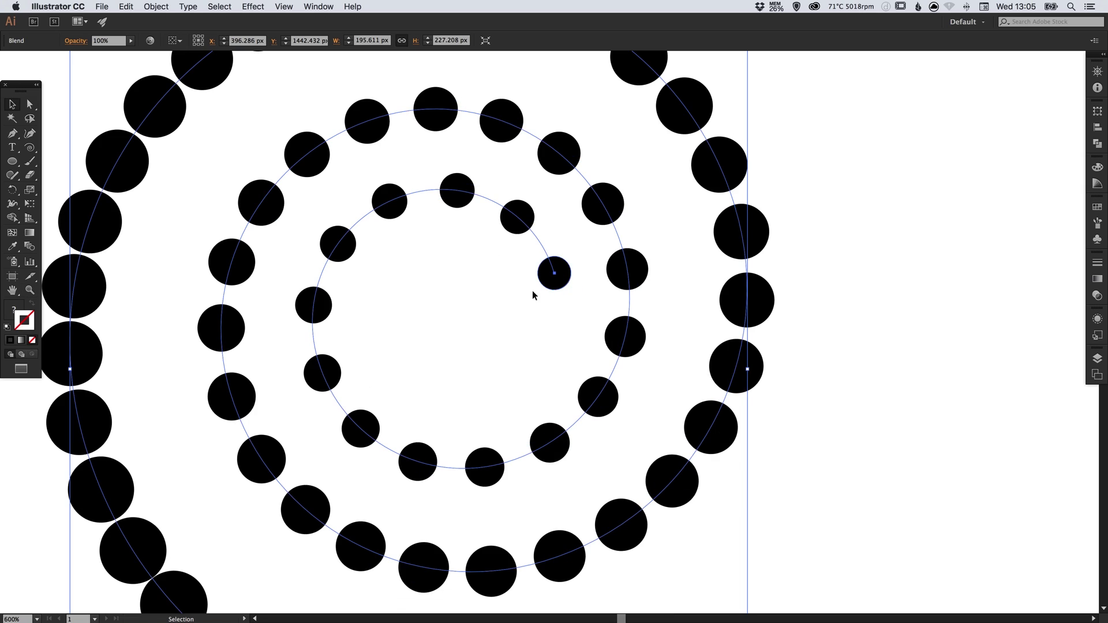
pyautogui.moveTo(555, 284); pyautogui.dragTo(723, 326)
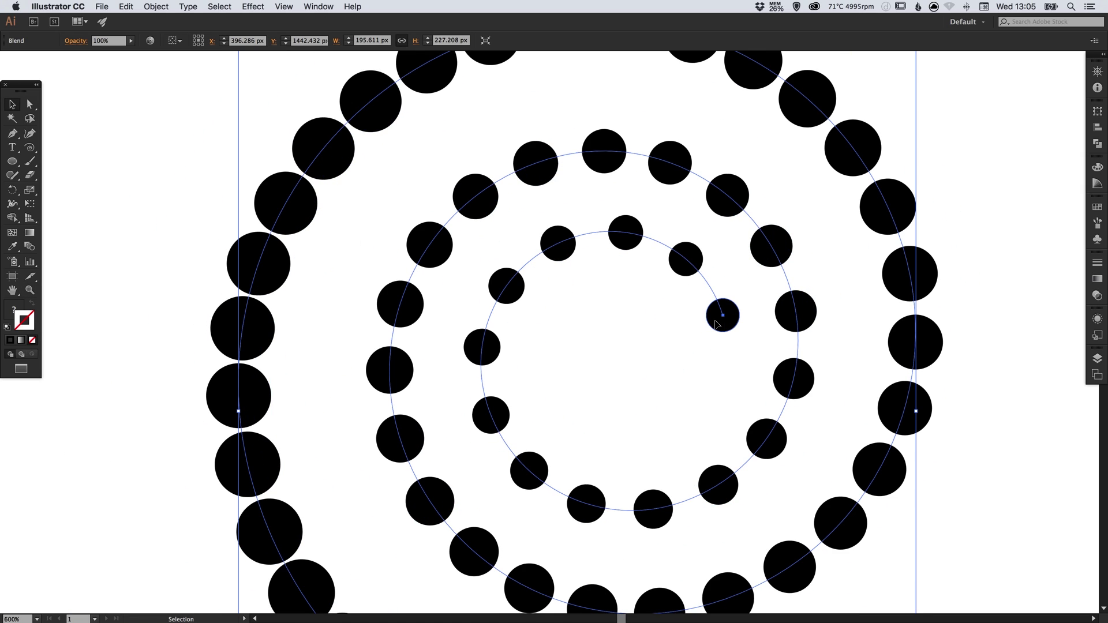
pyautogui.press('a')
pyautogui.press('super+z')
pyautogui.press('v')
pyautogui.hscroll(-2, 522, 274)
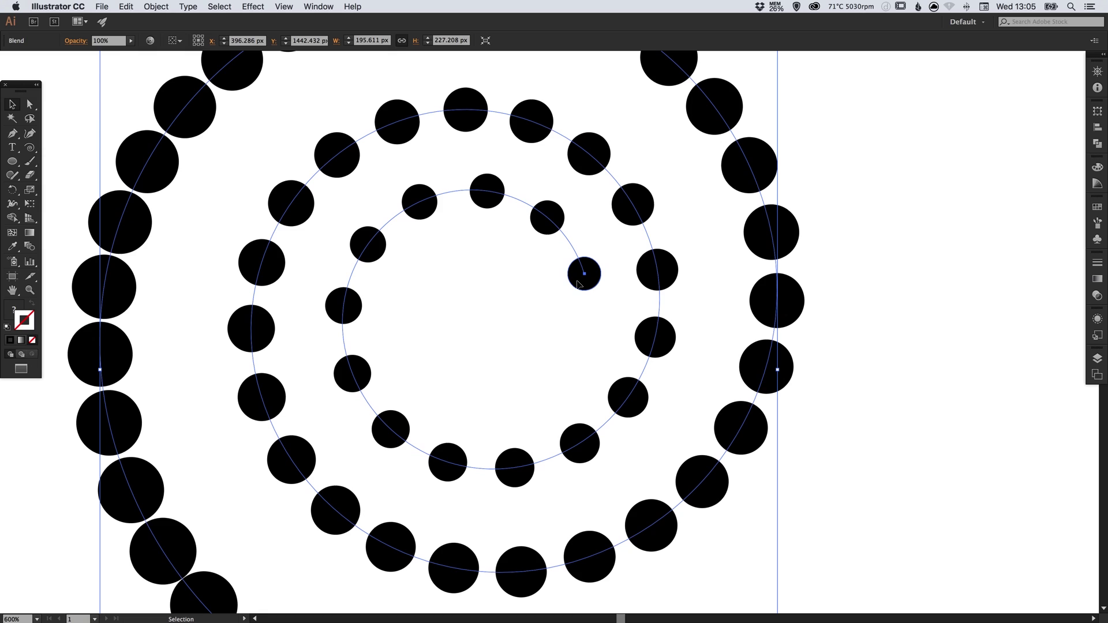
pyautogui.doubleClick(579, 284)
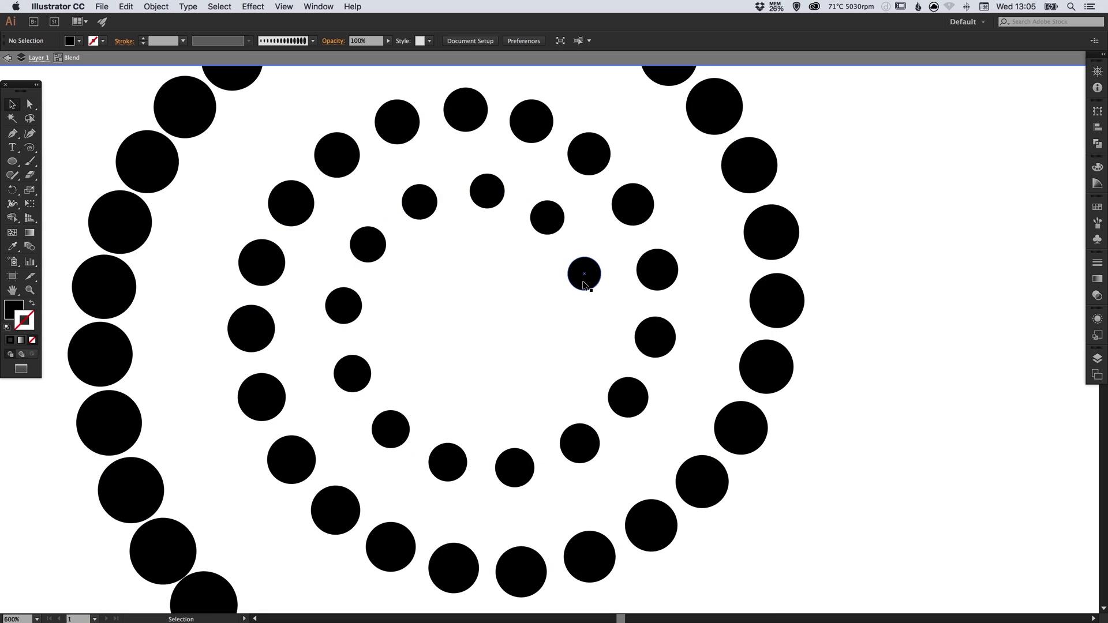
pyautogui.click(584, 284)
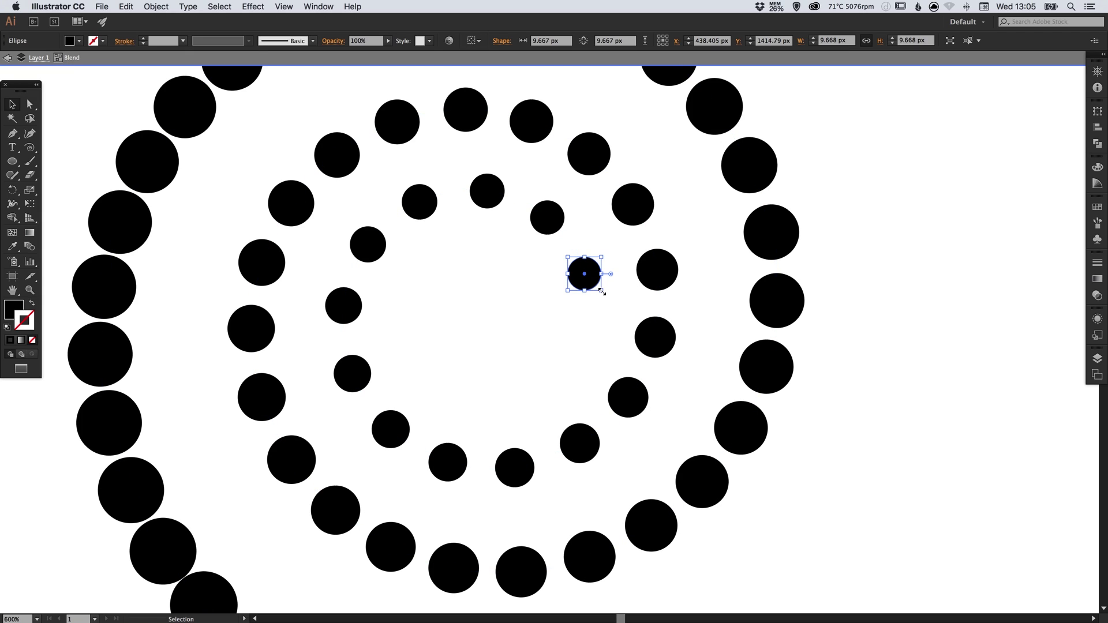
pyautogui.moveTo(601, 291); pyautogui.dragTo(597, 288)
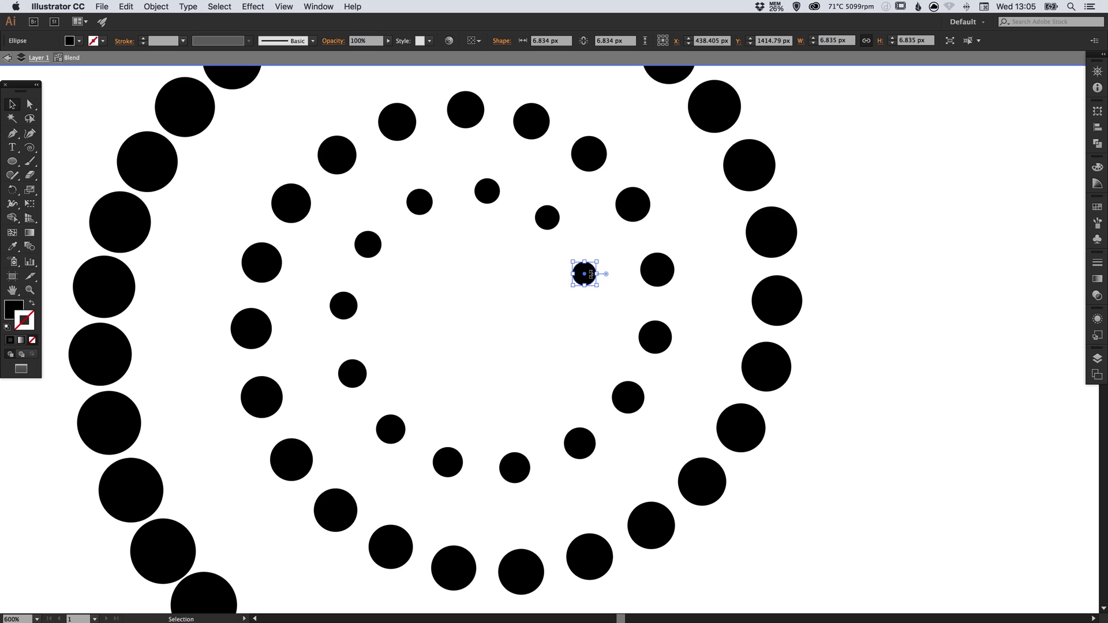
# Shrink the outermost spiral dot from 20.71 px to about 17.7 px, then exit isolation mode
pyautogui.click(360, 484)
pyautogui.scroll(3, 396, 482)
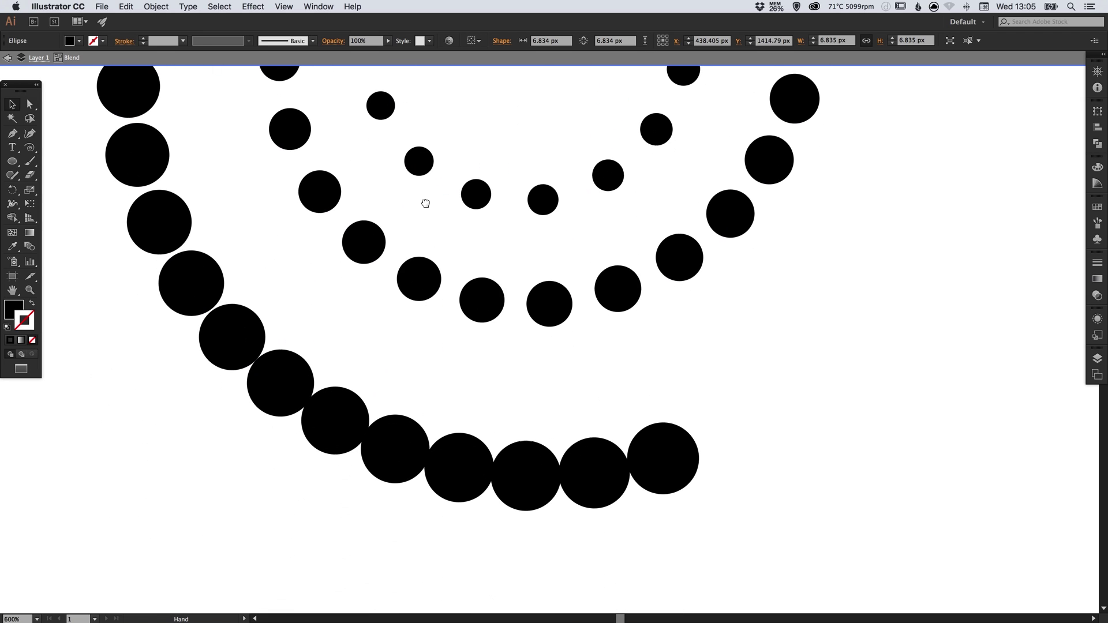
pyautogui.click(659, 439)
pyautogui.moveTo(699, 419); pyautogui.dragTo(693, 424)
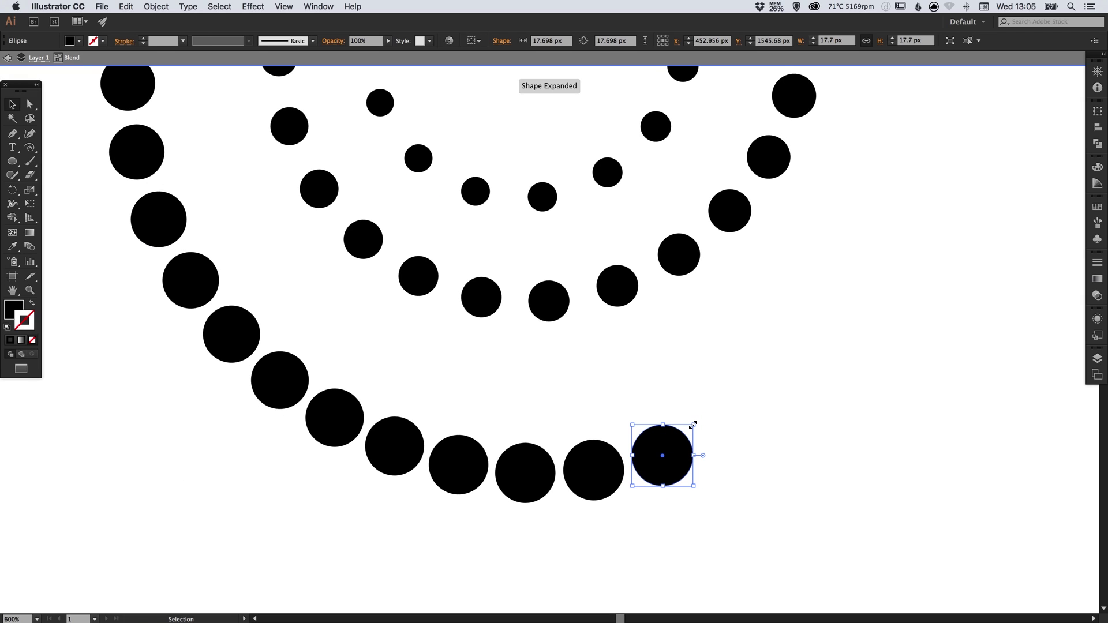
pyautogui.click(321, 213)
pyautogui.click(7, 59)
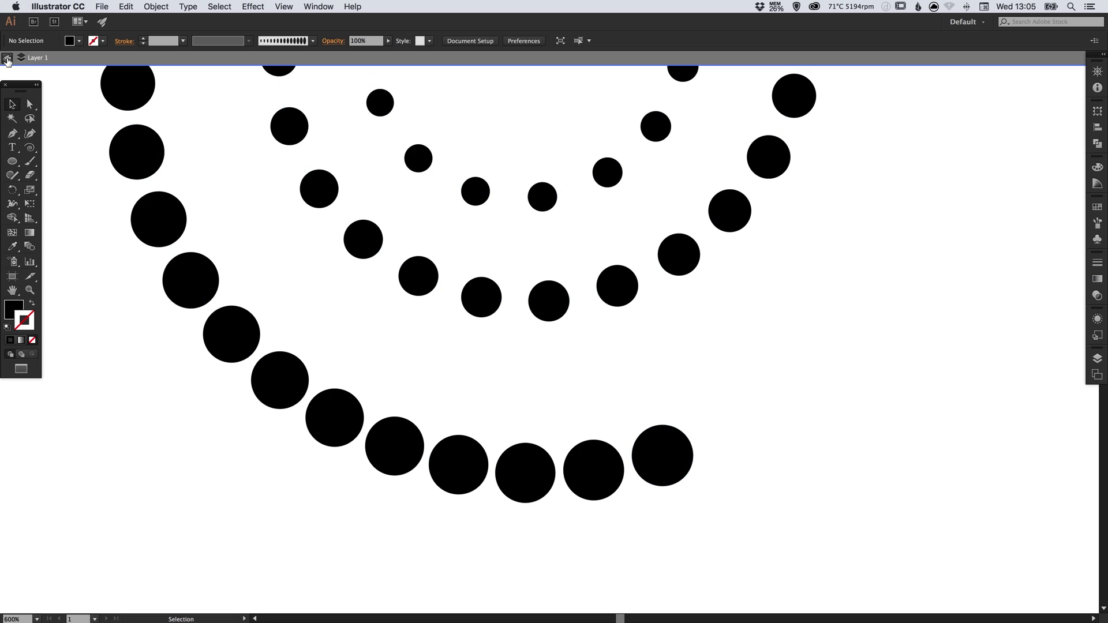
pyautogui.click(7, 58)
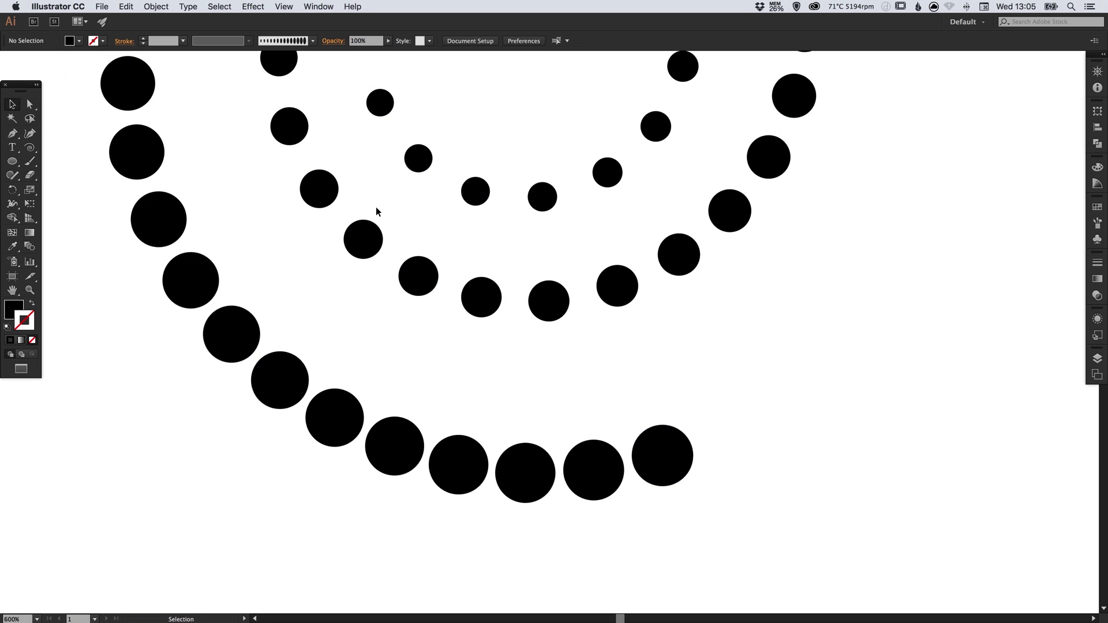
# Scale the whole spiral blend up about its centre to roughly 339.6 × 391.9 px
pyautogui.press('a')
pyautogui.press('super+1')
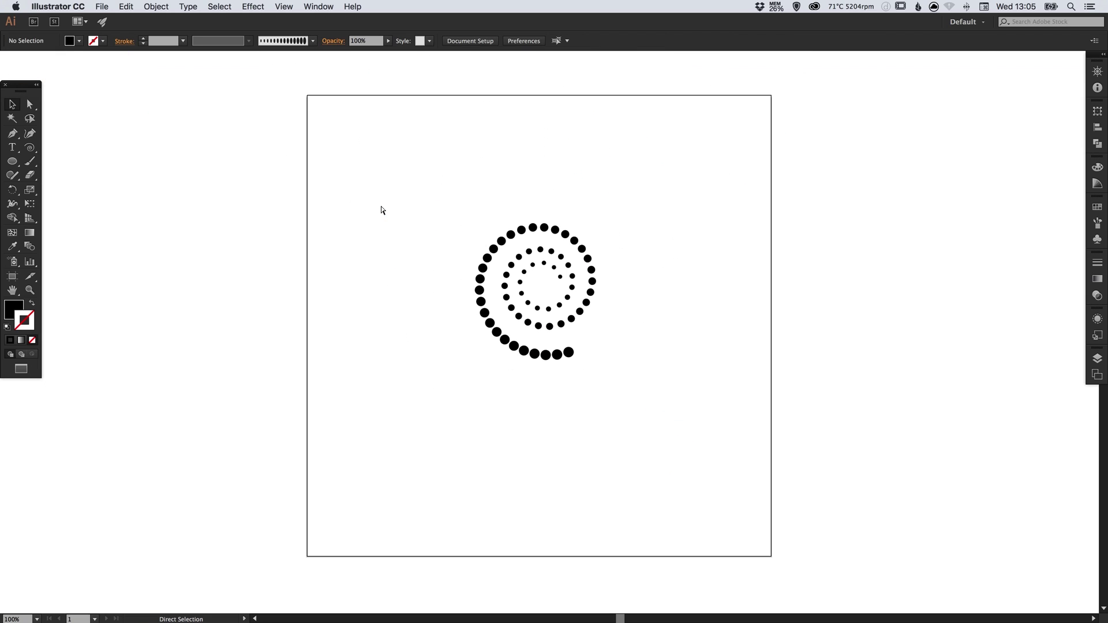
pyautogui.press('v')
pyautogui.click(557, 272)
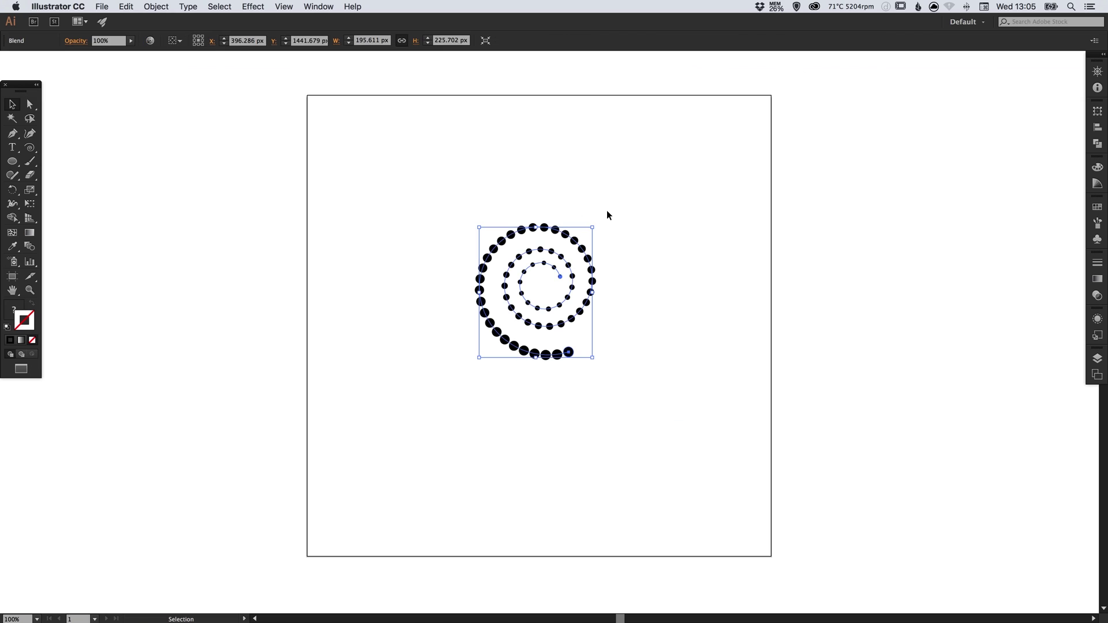
pyautogui.moveTo(591, 226); pyautogui.dragTo(633, 179)
pyautogui.press('space')
pyautogui.moveTo(658, 262); pyautogui.dragTo(636, 279)
pyautogui.press('super+space')
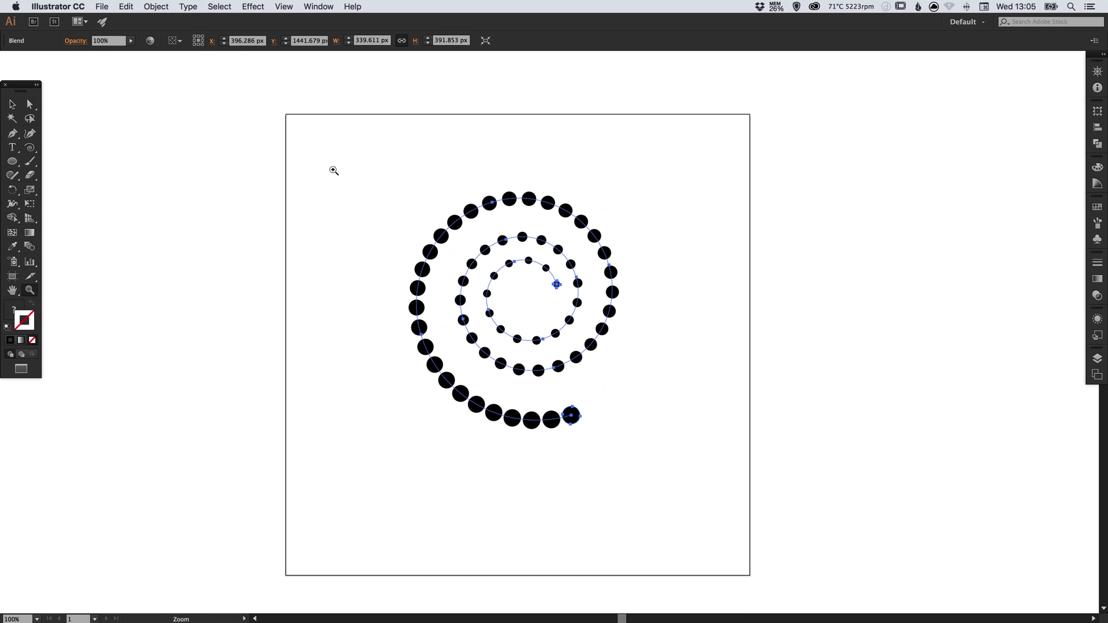
pyautogui.moveTo(325, 157); pyautogui.dragTo(640, 422)
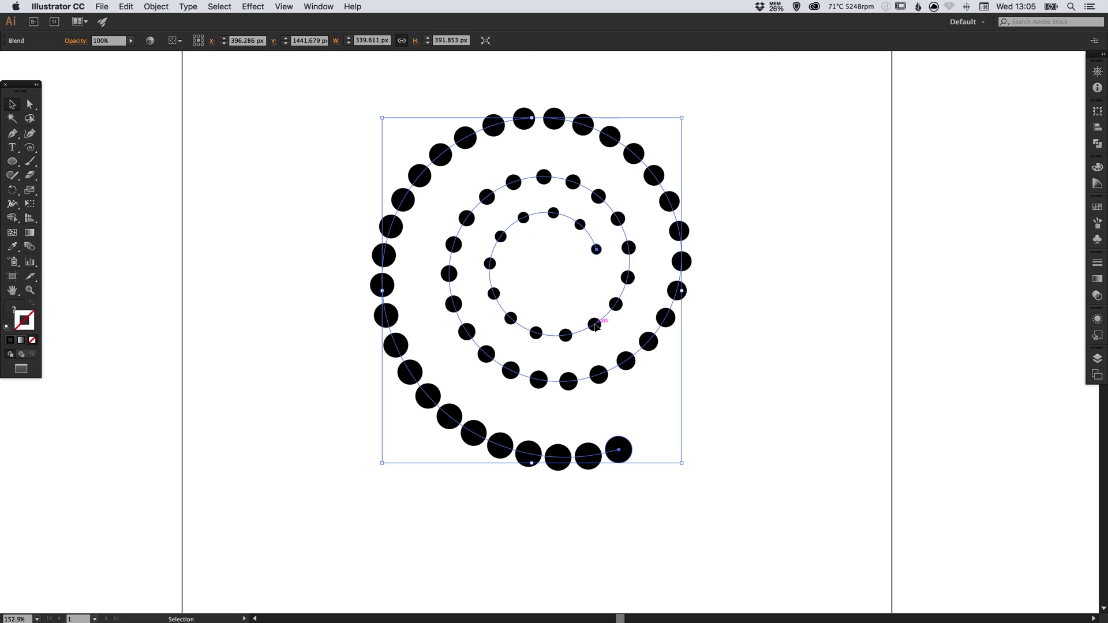